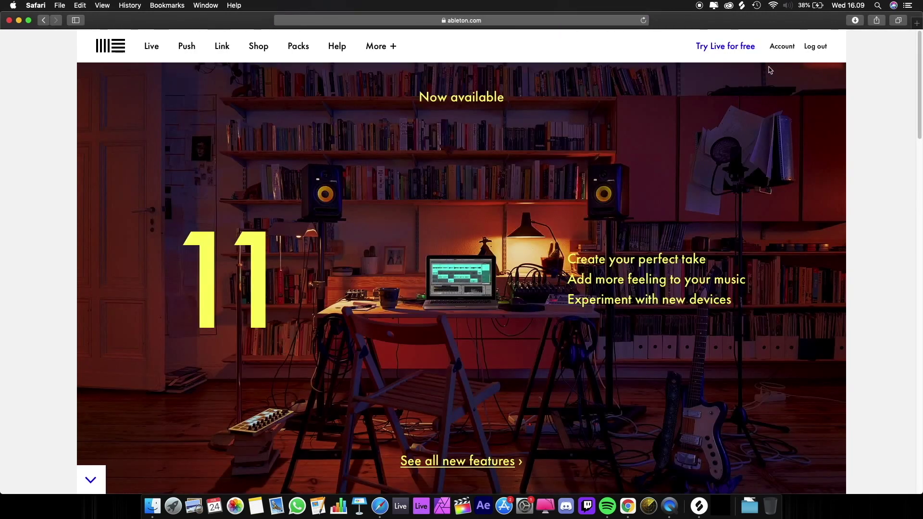
# From the ableton.com Licenses page, download Live 11 Suite (Upgrade) for Mac OS 64-Bit and check progress
pyautogui.scroll(-3, 593, 261)
pyautogui.scroll(3, 625, 216)
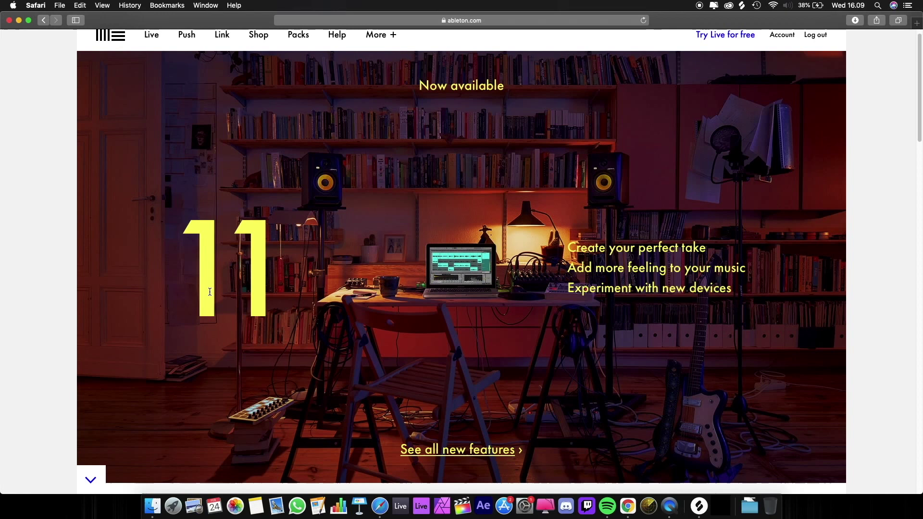
pyautogui.click(790, 38)
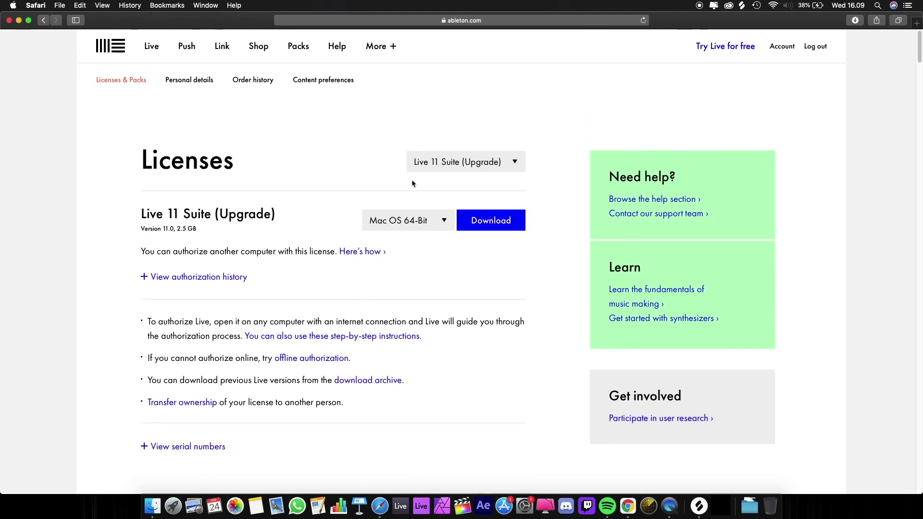
pyautogui.click(452, 167)
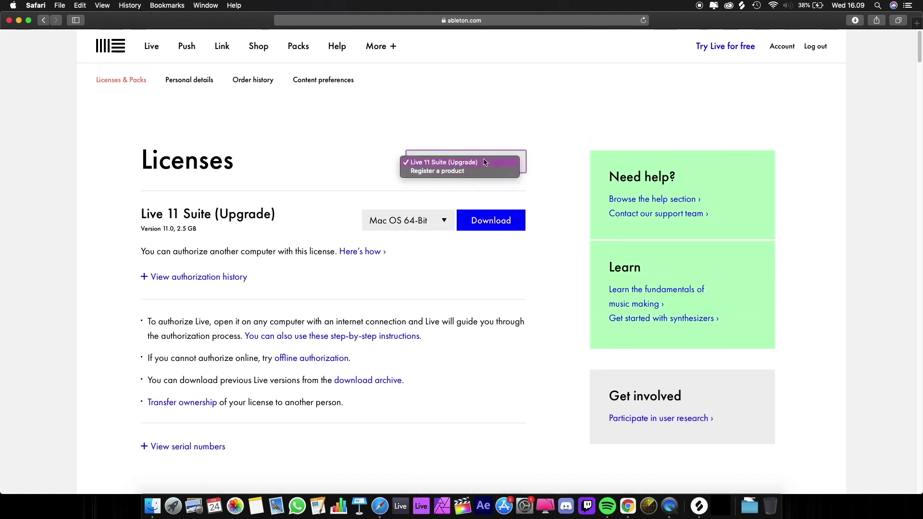
pyautogui.click(482, 165)
pyautogui.click(429, 221)
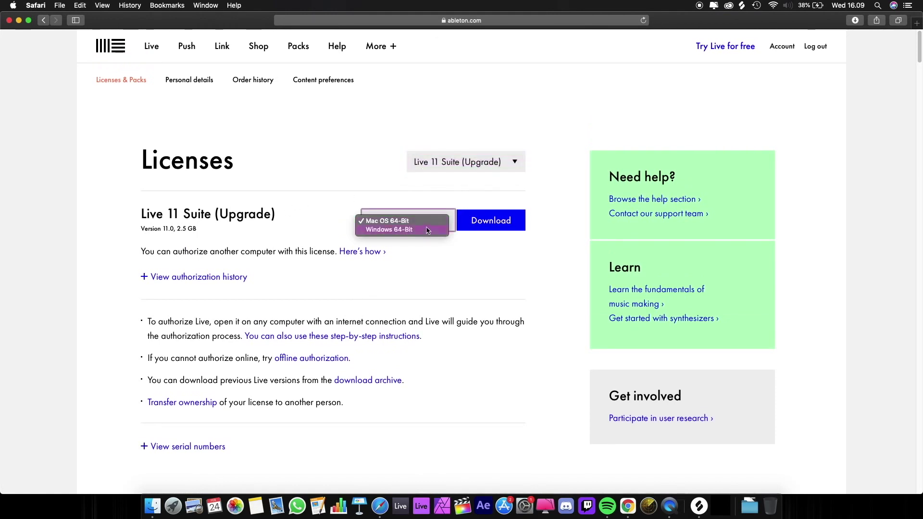
pyautogui.click(345, 228)
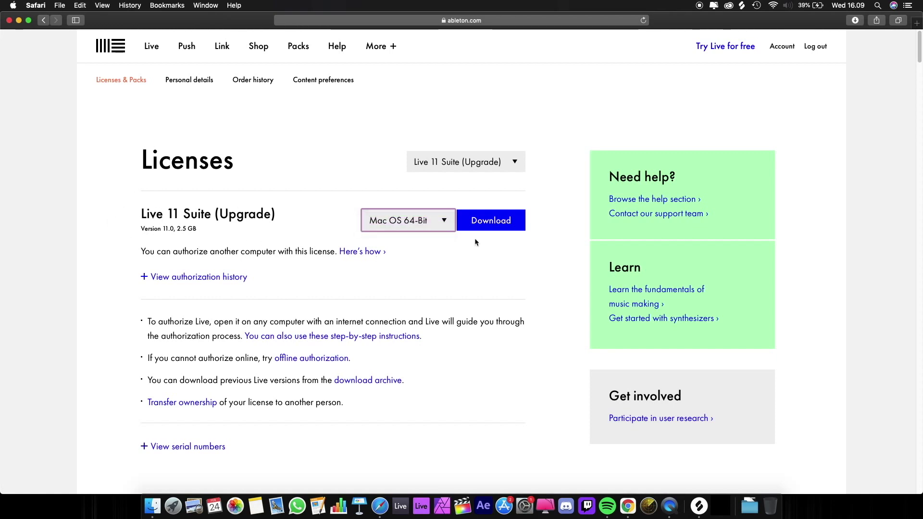
pyautogui.click(499, 221)
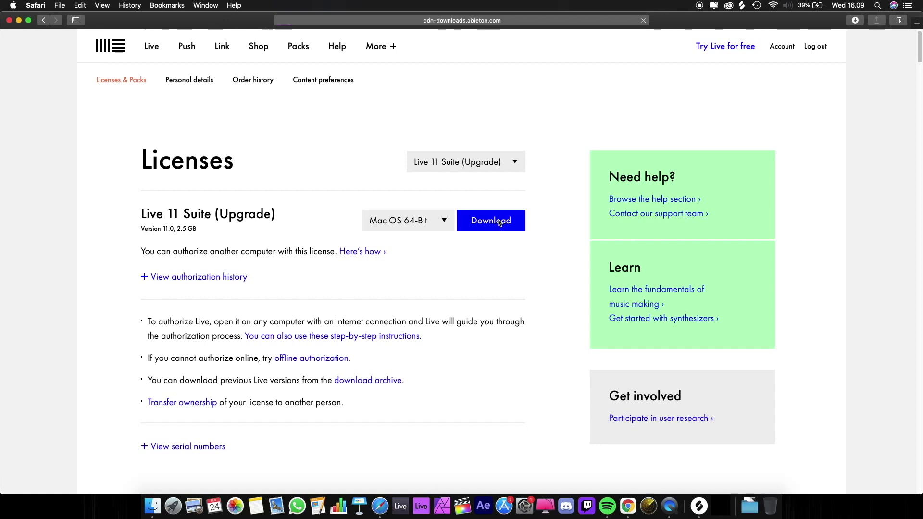
pyautogui.click(855, 22)
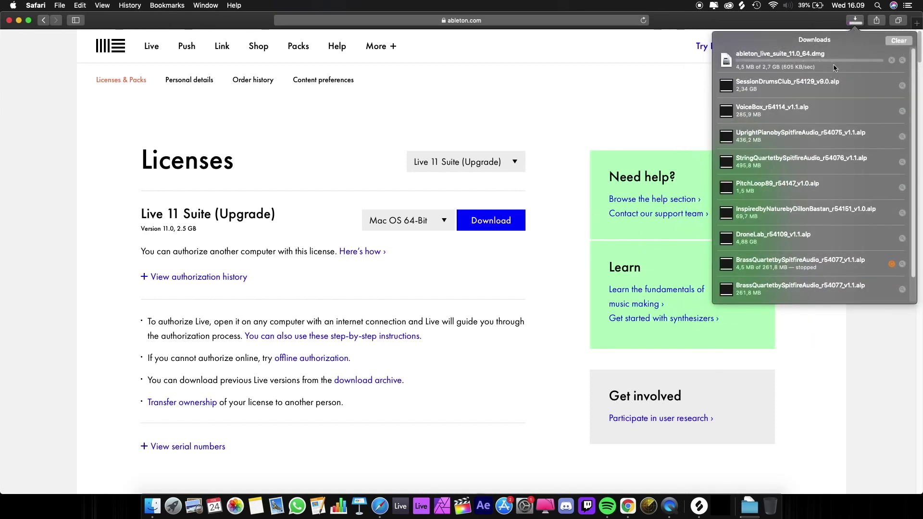
# Open ableton_live_suite_11.0_64.dmg, copy Live 11 Suite into Applications replacing the old copy, and show Applications
pyautogui.click(645, 105)
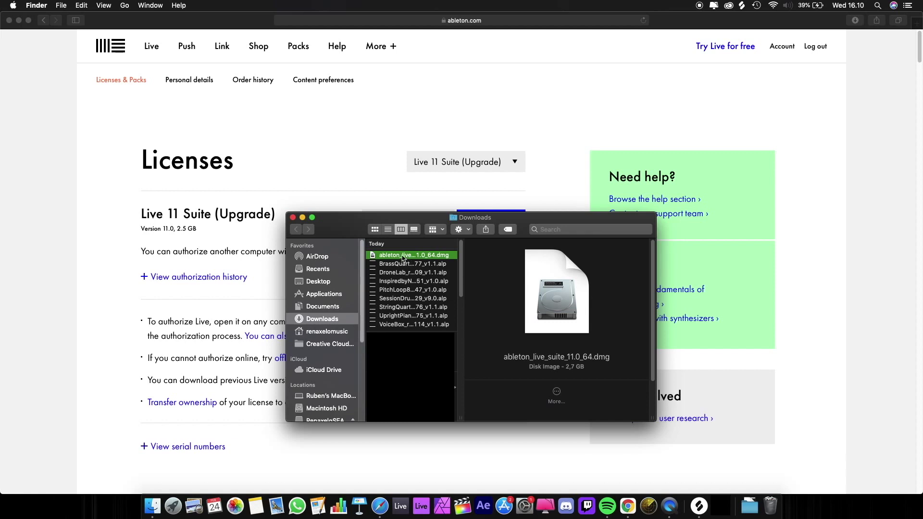
pyautogui.doubleClick(402, 258)
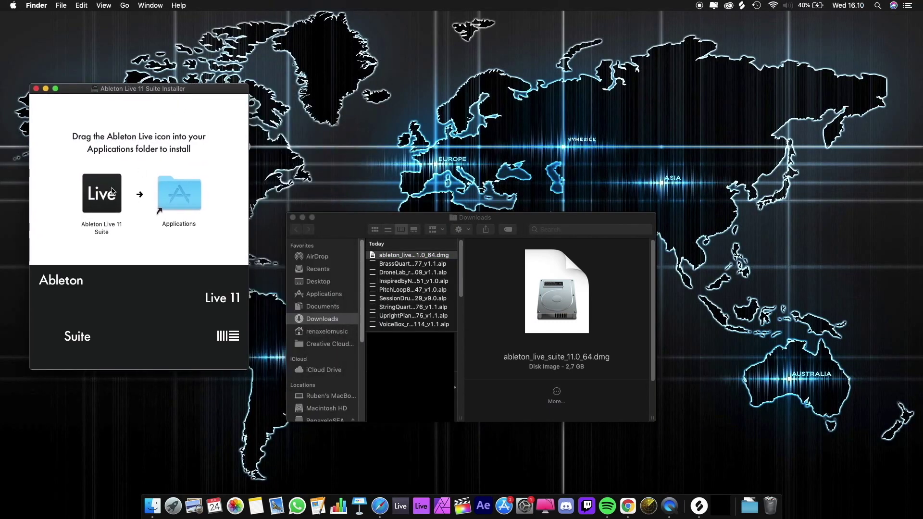
pyautogui.moveTo(112, 191); pyautogui.dragTo(171, 199)
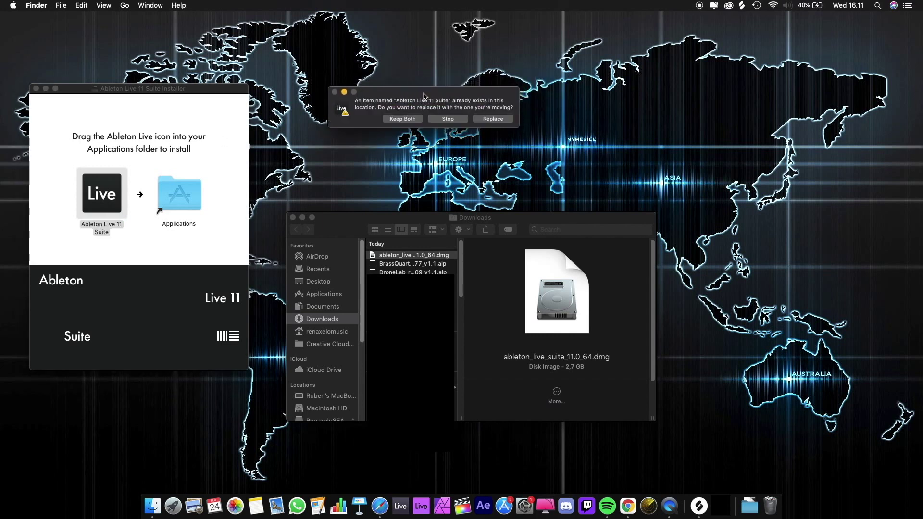
pyautogui.click(493, 119)
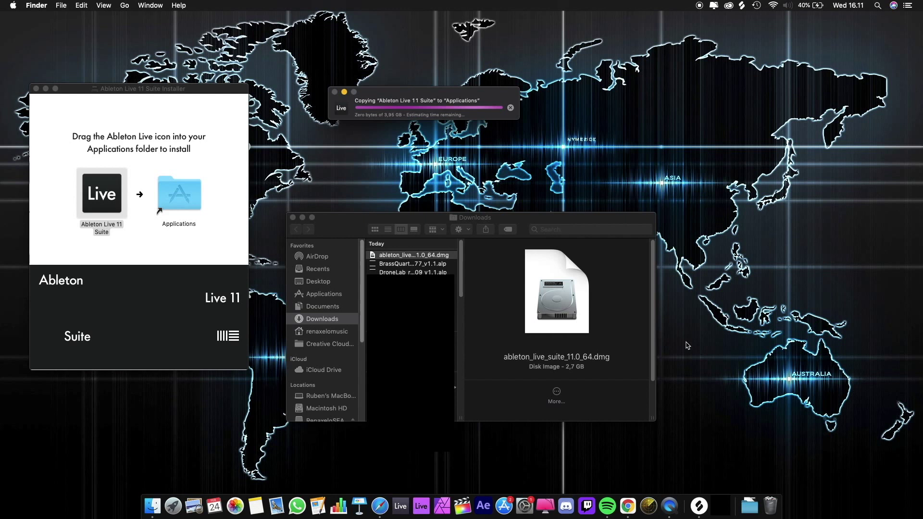
pyautogui.moveTo(187, 92); pyautogui.dragTo(190, 84)
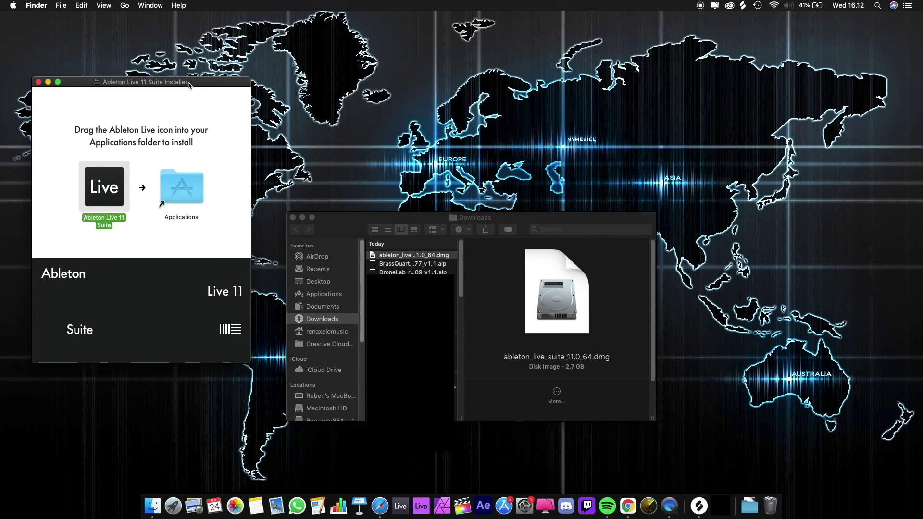
pyautogui.click(39, 82)
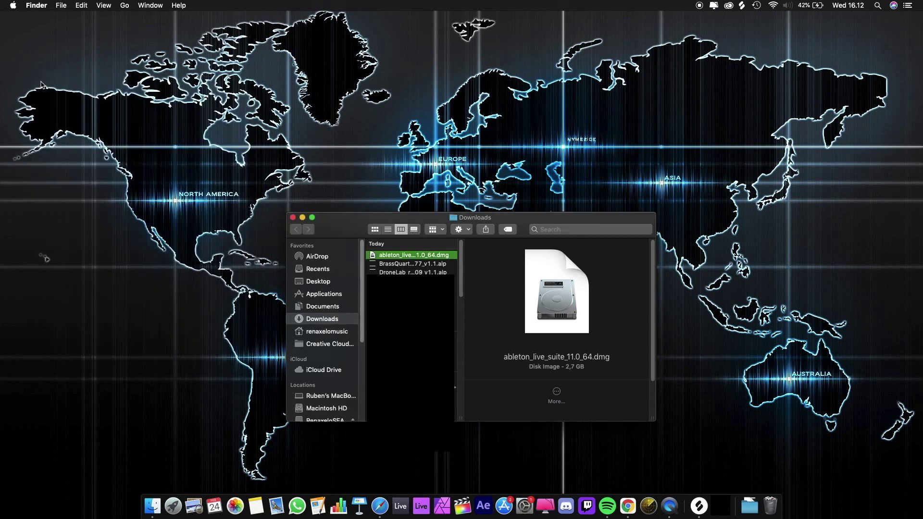
pyautogui.click(336, 298)
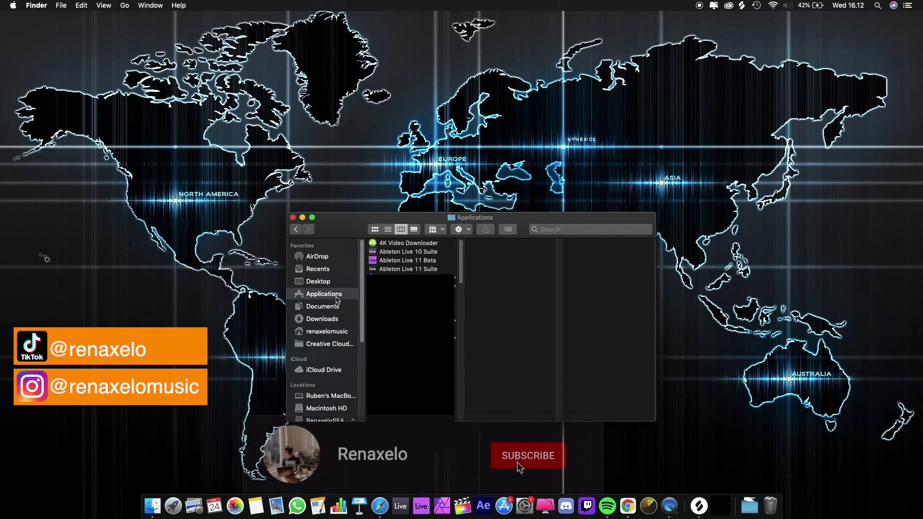
# Launch Ableton Live 11 Suite from Applications and confirm opening the Internet-downloaded app
pyautogui.doubleClick(413, 270)
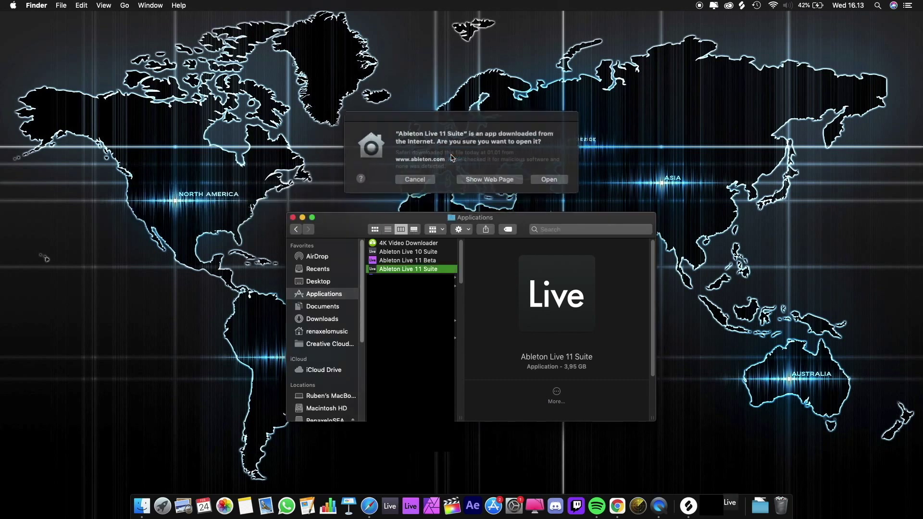
pyautogui.click(554, 181)
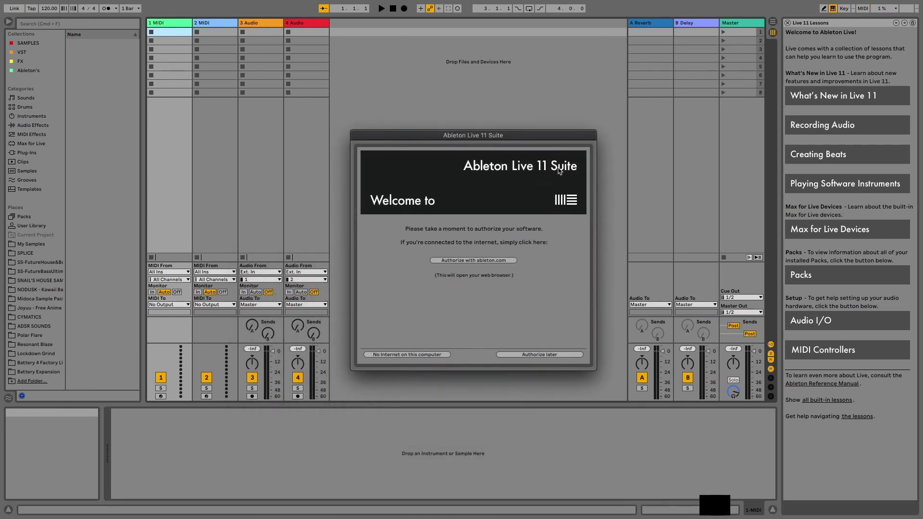
# Authorize Live with ableton.com, allowing Safari to hand over the license, and dismiss the success message
pyautogui.click(492, 262)
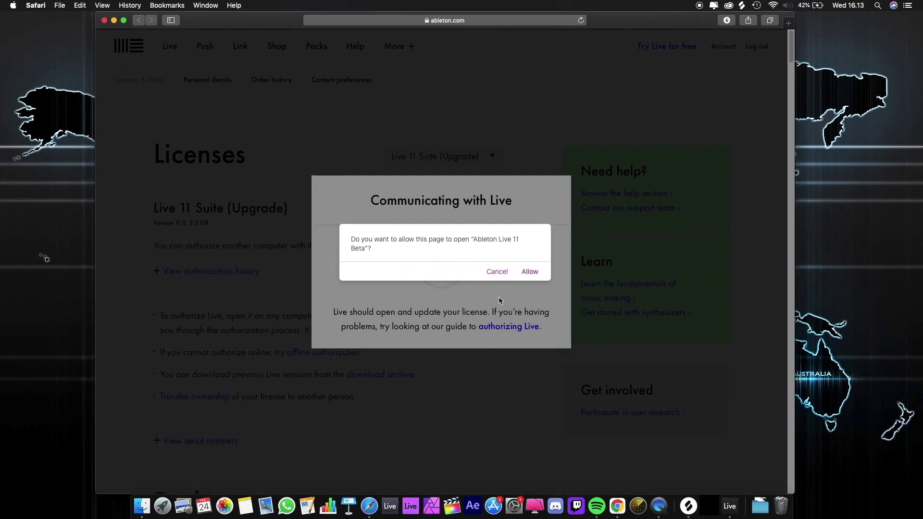
pyautogui.click(530, 272)
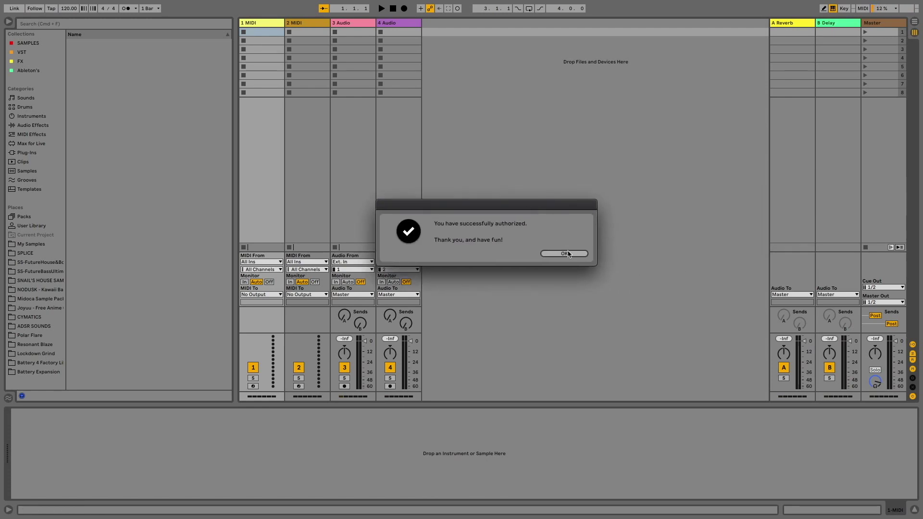
pyautogui.click(565, 254)
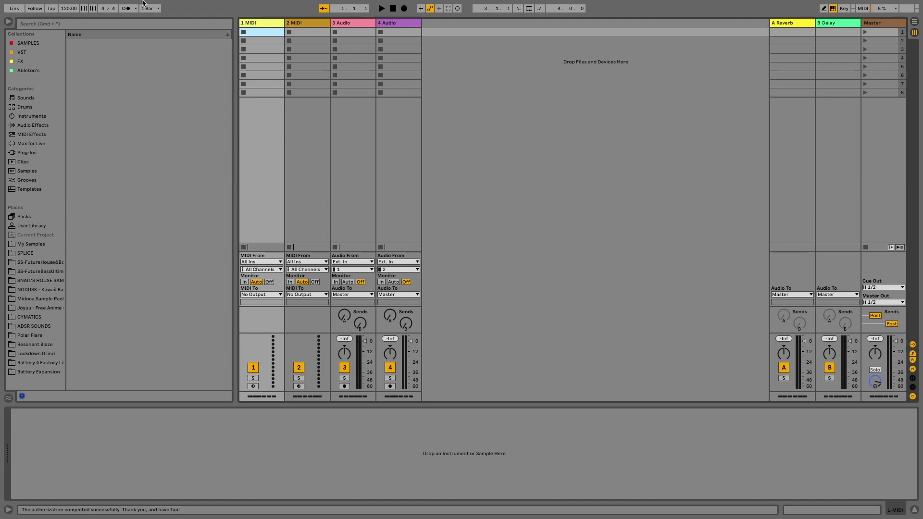
# Browse the VST plug-in collection down to Massive X, then open CleanMyMac X's Uninstaller
pyautogui.click(22, 52)
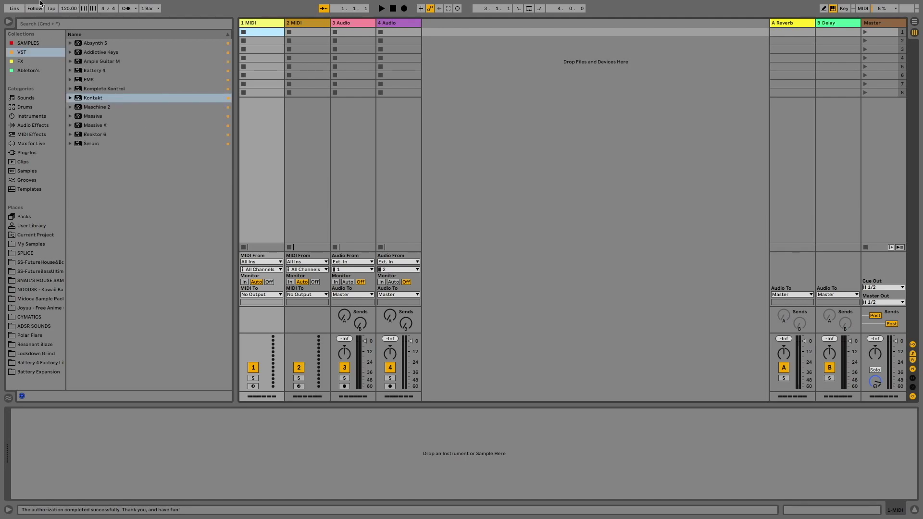
pyautogui.press('Down')
pyautogui.press('Down')
pyautogui.press('Down')
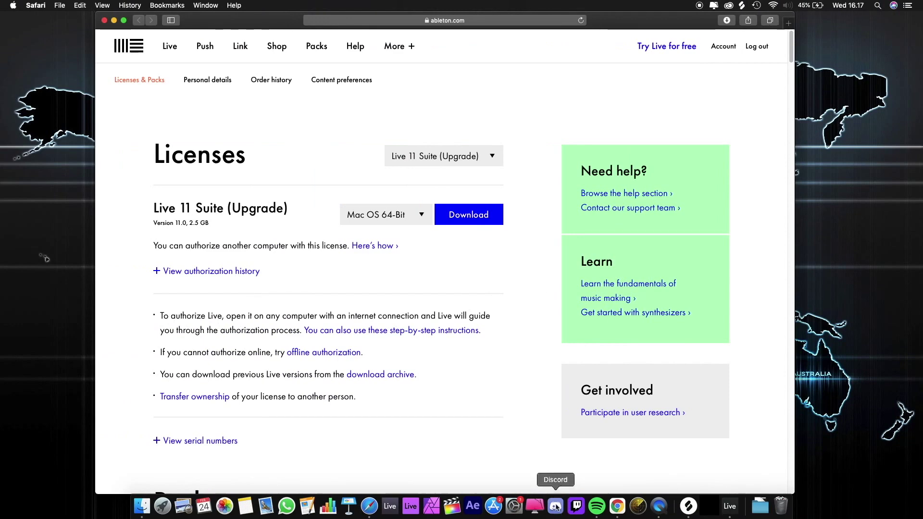
pyautogui.click(535, 506)
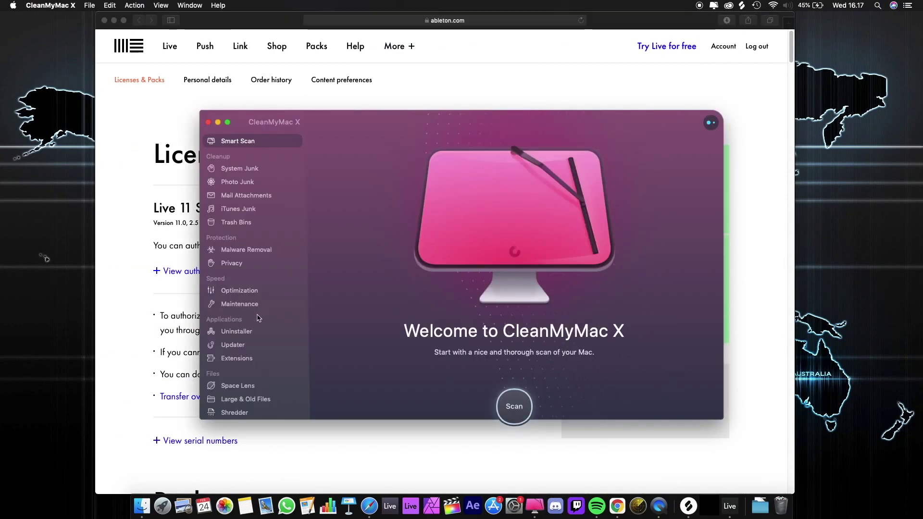
pyautogui.click(254, 333)
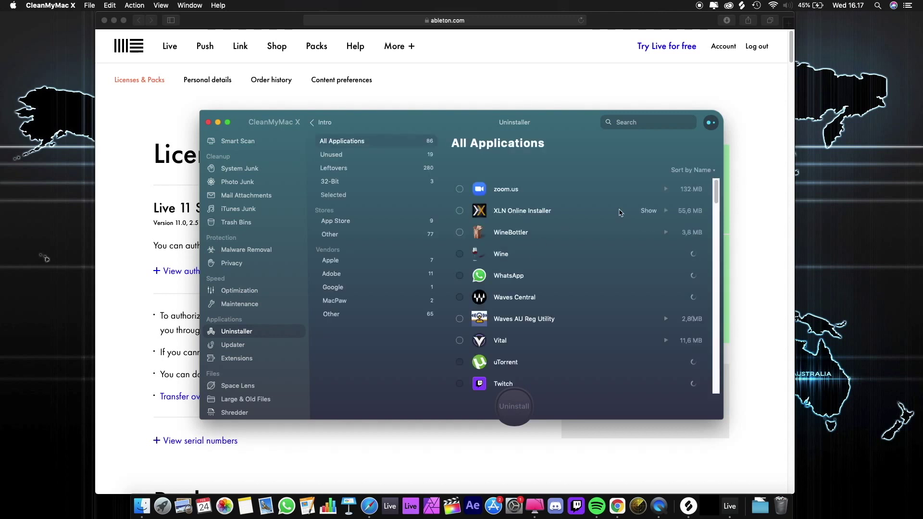
# Search the uninstaller's application list for 'ab', then close the uninstaller window
pyautogui.scroll(-5, 620, 212)
pyautogui.scroll(-15, 620, 213)
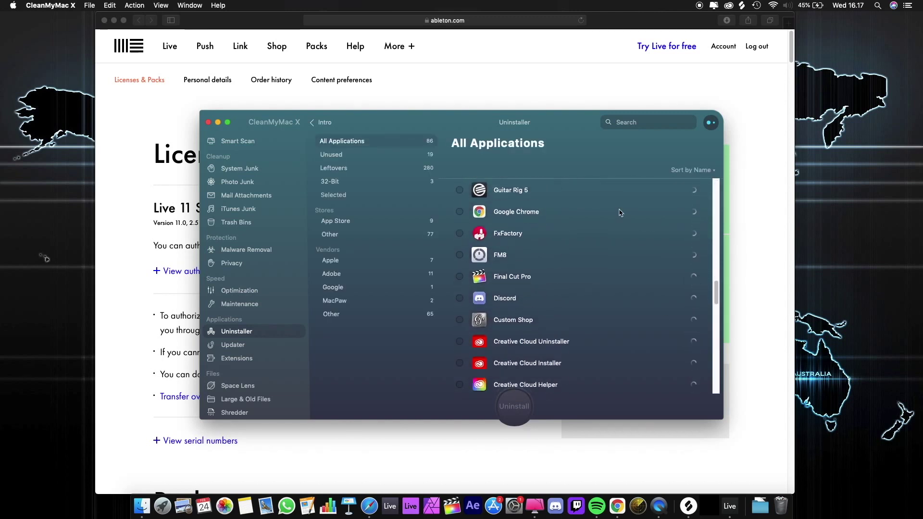
pyautogui.scroll(-10, 620, 213)
pyautogui.scroll(20, 620, 212)
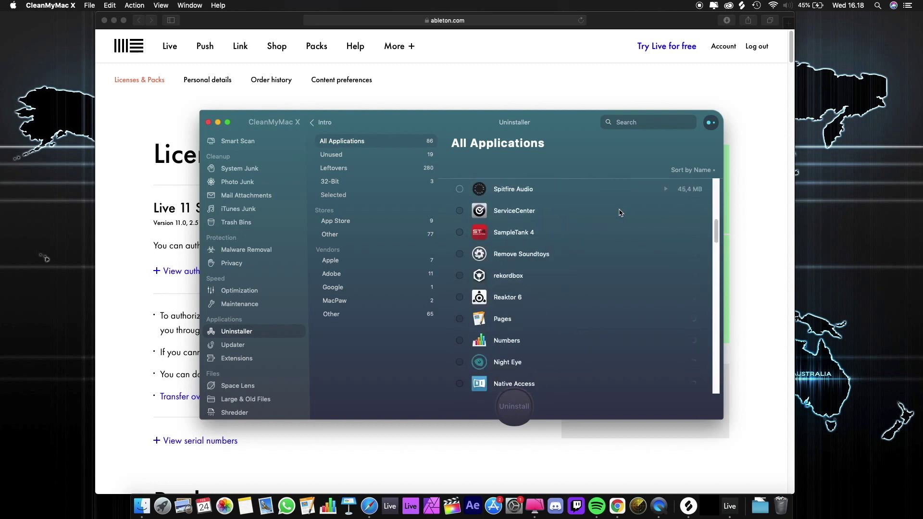
pyautogui.click(666, 119)
pyautogui.write('ableton')
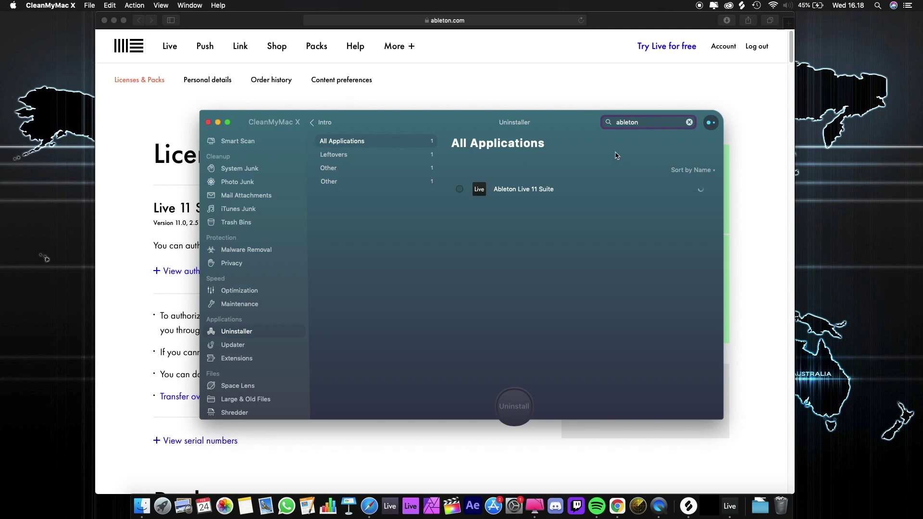
pyautogui.click(209, 123)
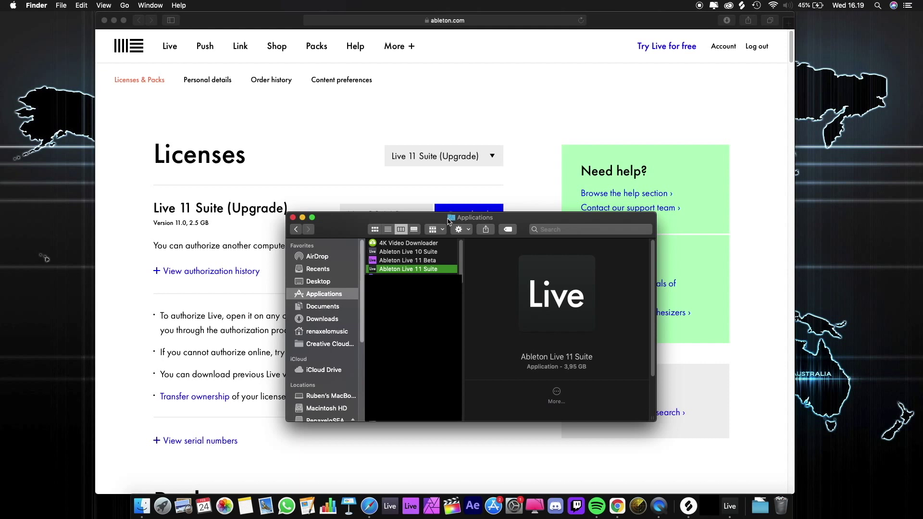
# Uninstall Ableton Live 11 Beta via CleanMyMac X, quitting the running Live, and bring Live 11 Suite forward
pyautogui.moveTo(448, 218); pyautogui.dragTo(445, 117)
pyautogui.click(421, 154)
pyautogui.rightClick(422, 155)
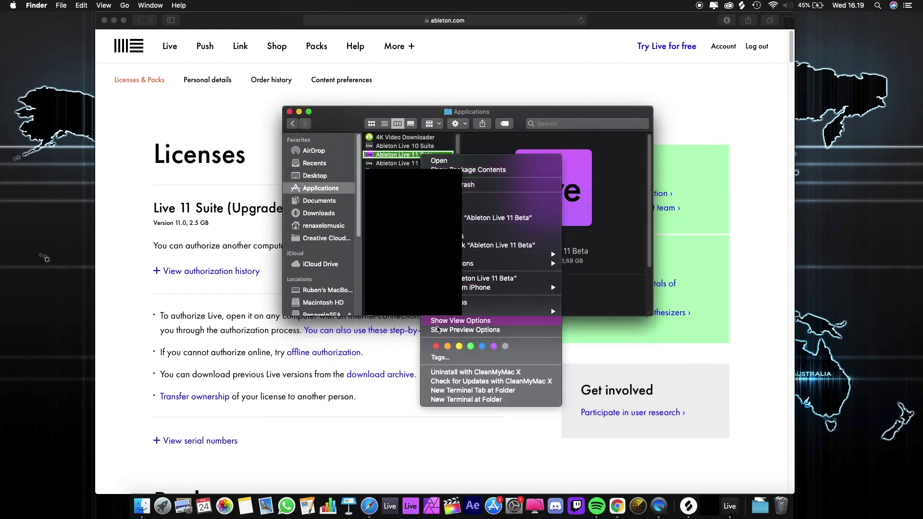
pyautogui.click(471, 373)
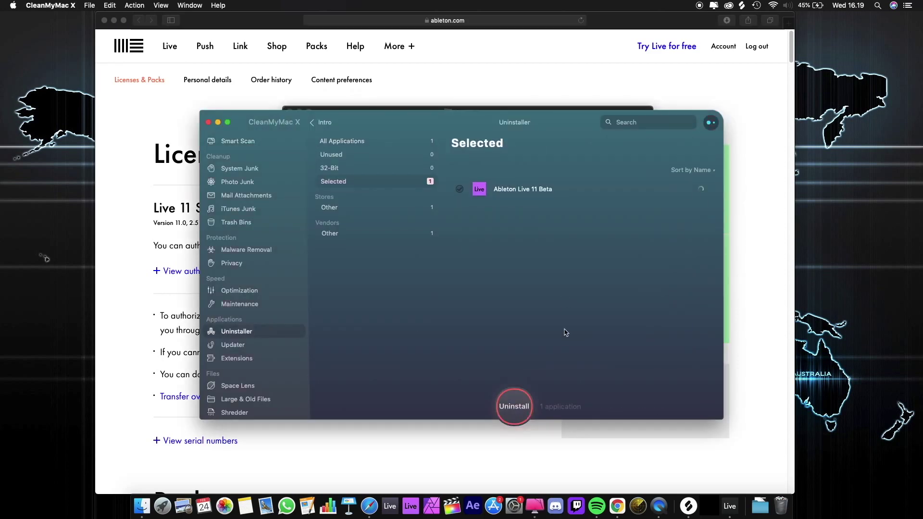
pyautogui.click(514, 405)
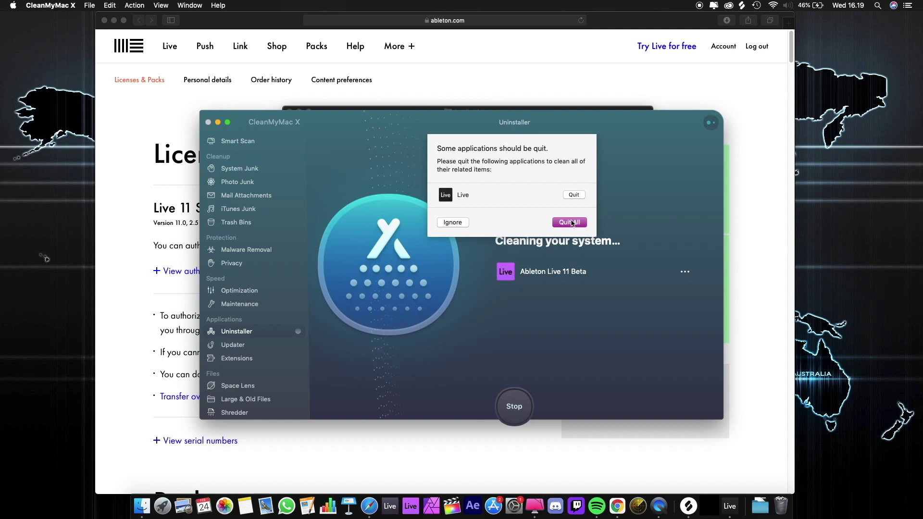
pyautogui.click(574, 194)
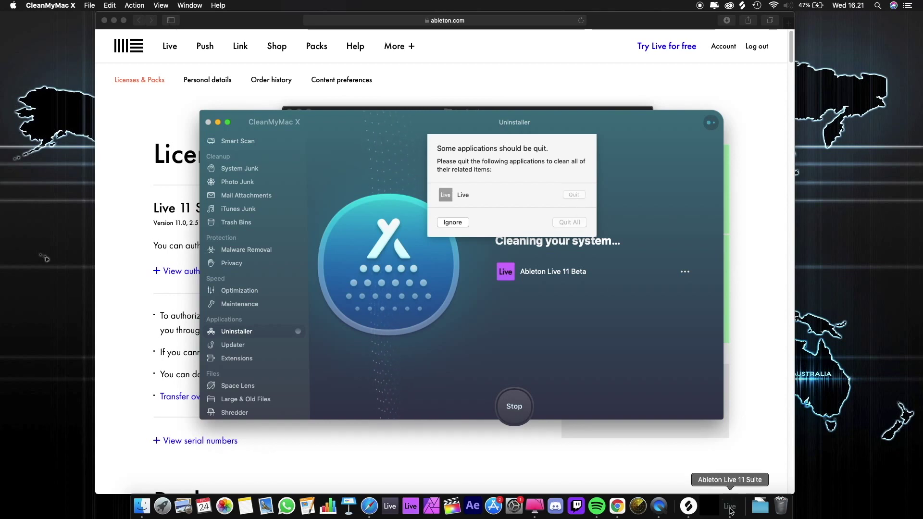
pyautogui.click(730, 506)
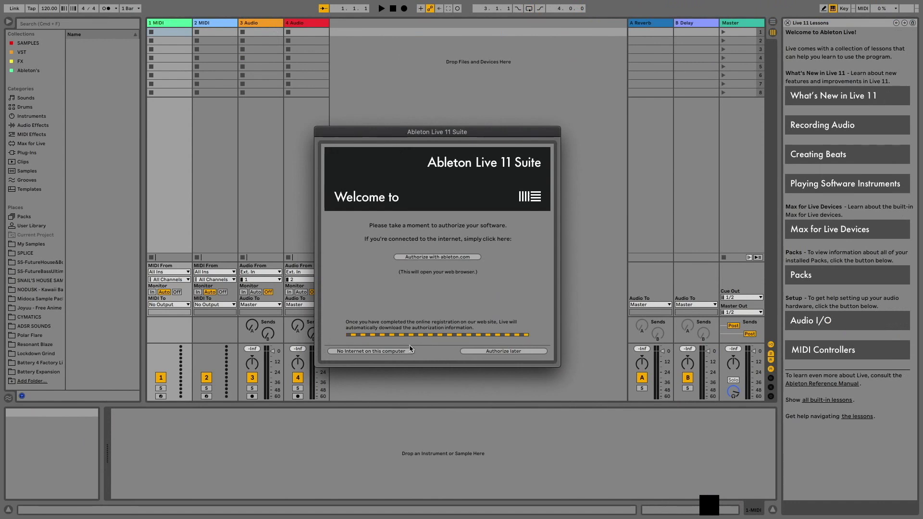
# Choose Authorize later, dismiss the finished Core Library scan, and return to CleanMyMac X's 3,78 GB result
pyautogui.click(489, 352)
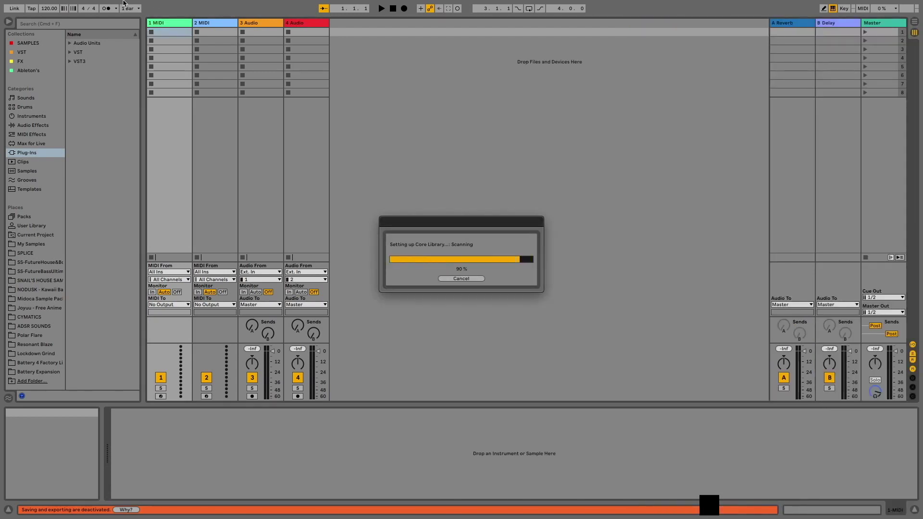
pyautogui.click(455, 280)
pyautogui.moveTo(20, 4)
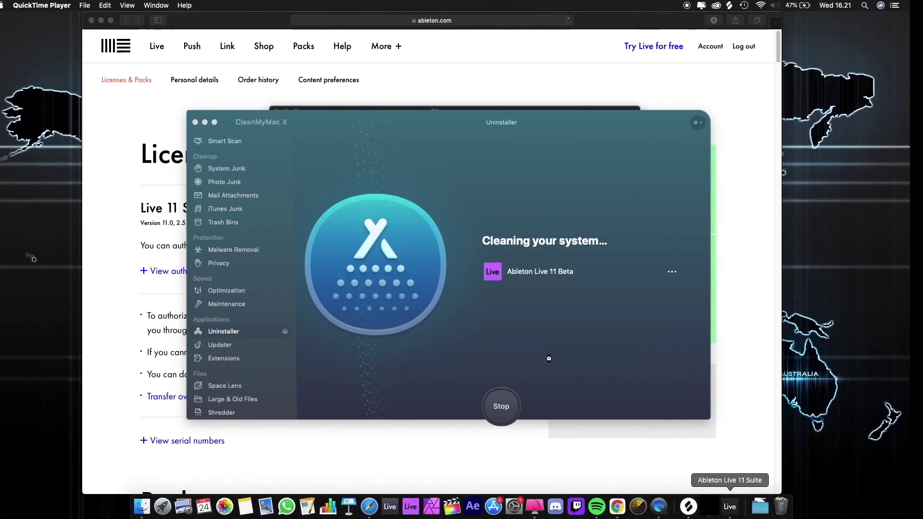
pyautogui.click(549, 358)
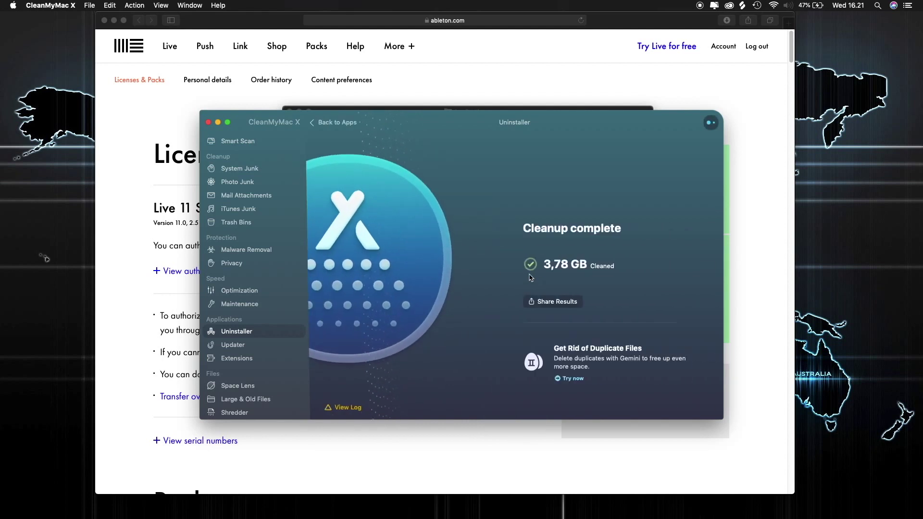
# Close the finished cleanup window and relaunch Ableton Live 11 Suite from Applications
pyautogui.click(208, 123)
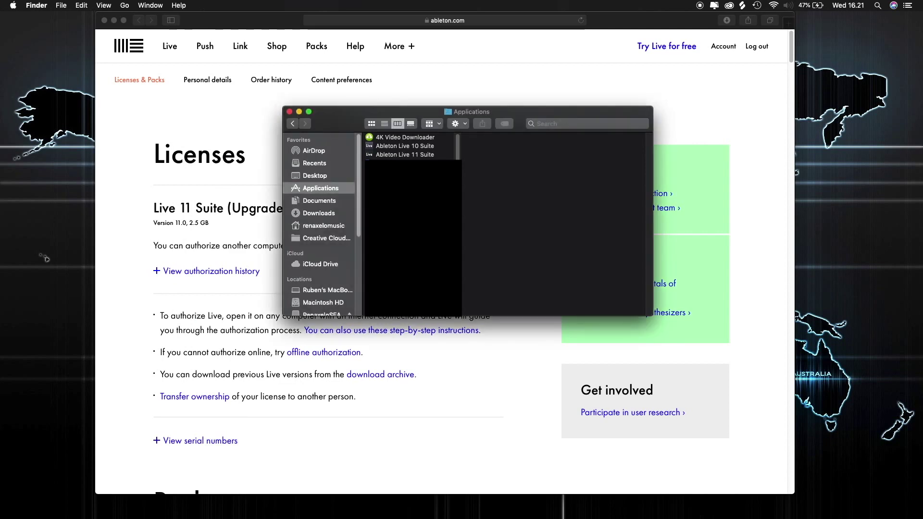
pyautogui.click(420, 155)
pyautogui.click(420, 149)
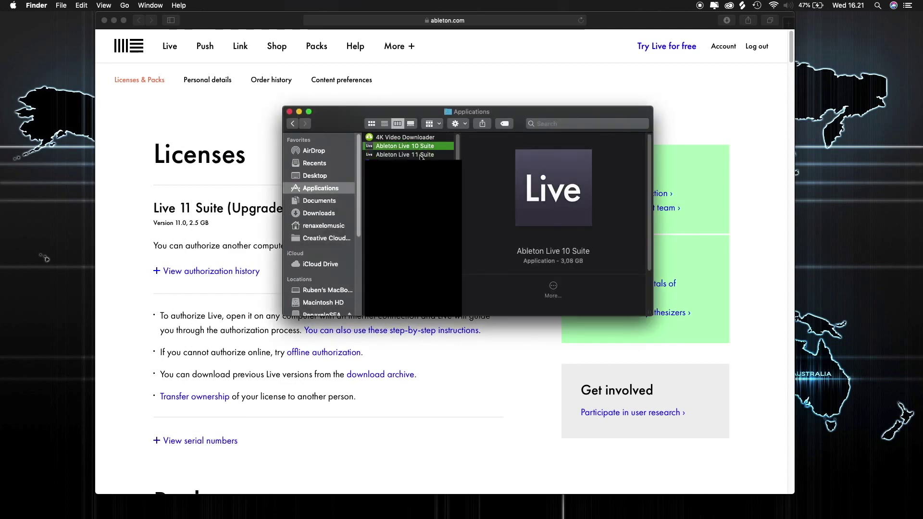
pyautogui.doubleClick(421, 155)
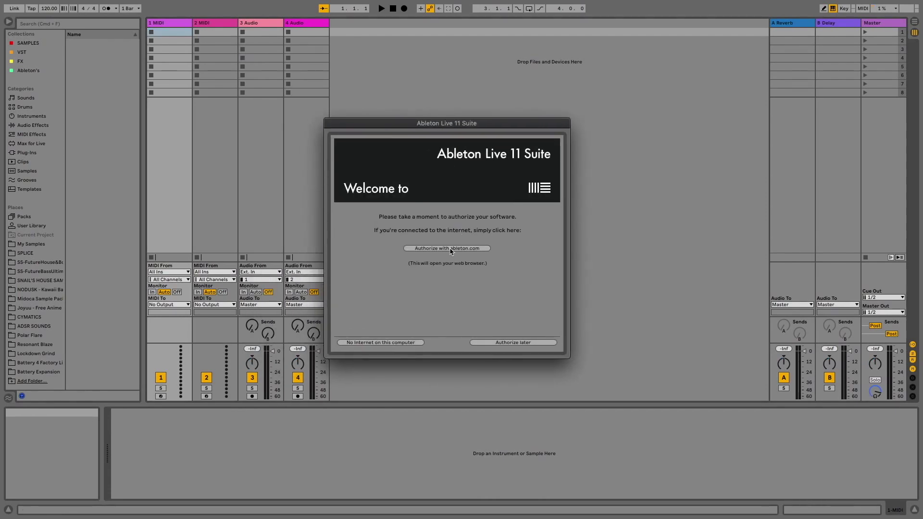
# Authorize Live 11 Suite with ableton.com, allowing the Safari page to open Live with the license
pyautogui.moveTo(26, 6)
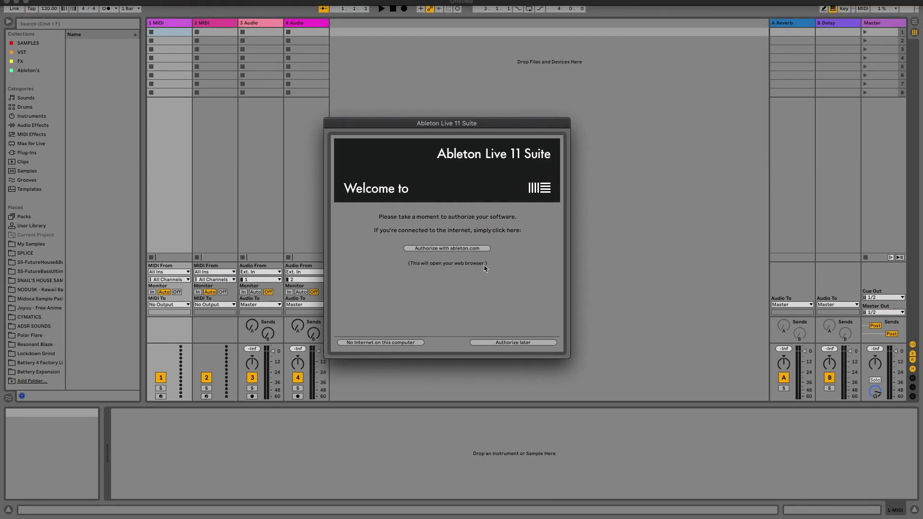
pyautogui.click(478, 252)
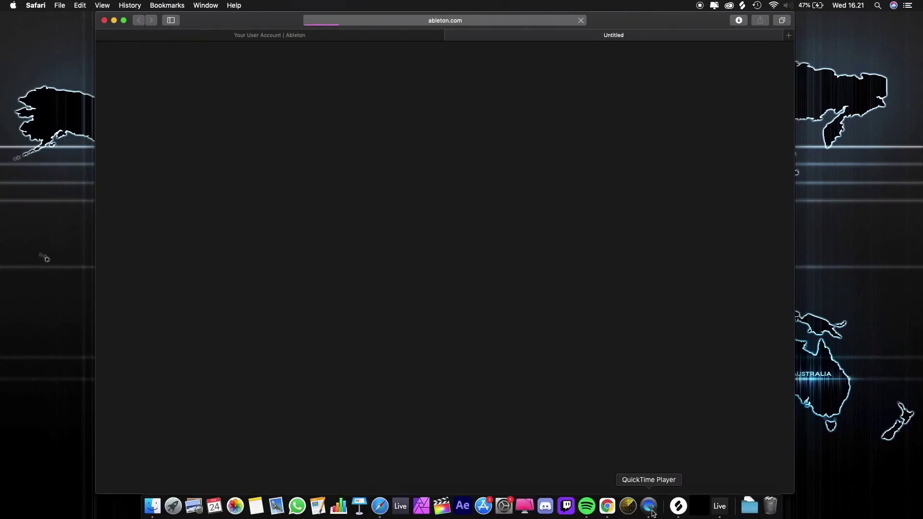
pyautogui.rightClick(649, 506)
pyautogui.click(617, 402)
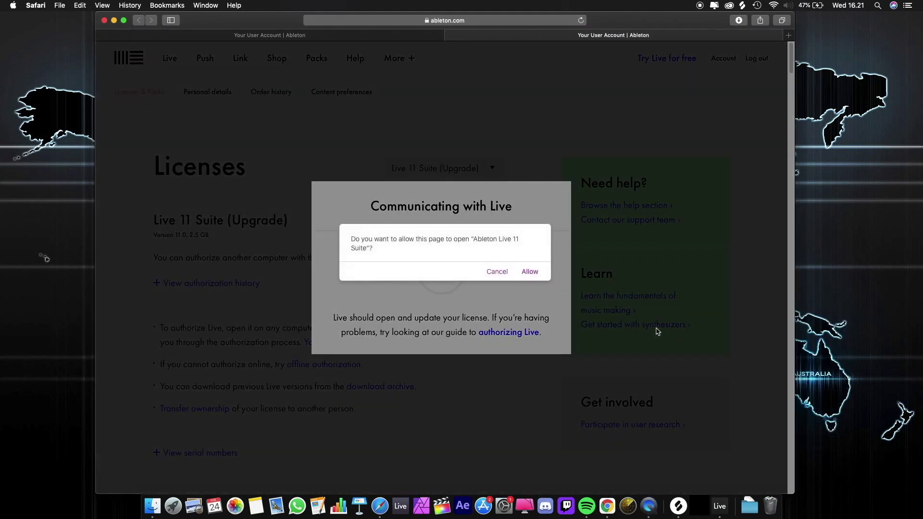
pyautogui.click(529, 272)
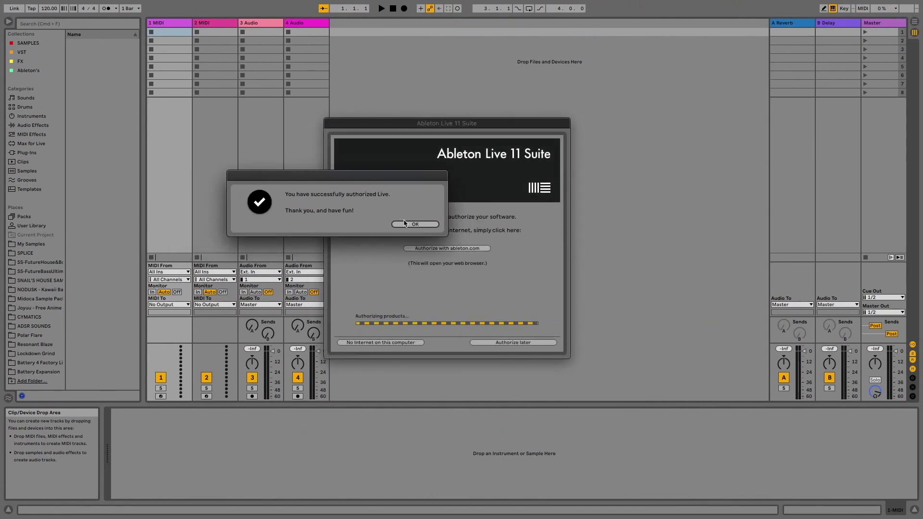
# Dismiss the 'You have successfully authorized Live' message
pyautogui.click(430, 225)
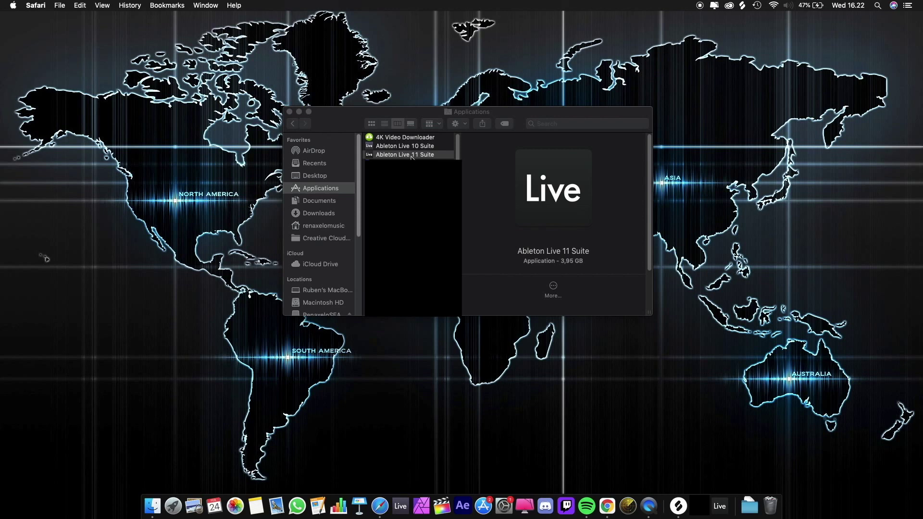
# Uninstall Ableton Live 10 Suite from Applications with CleanMyMac X's Uninstaller
pyautogui.click(413, 149)
pyautogui.click(414, 147)
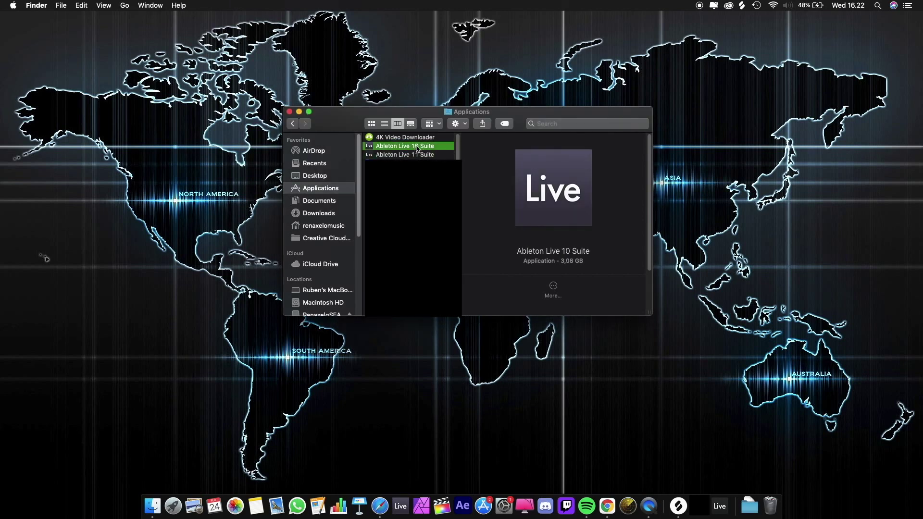
pyautogui.rightClick(417, 148)
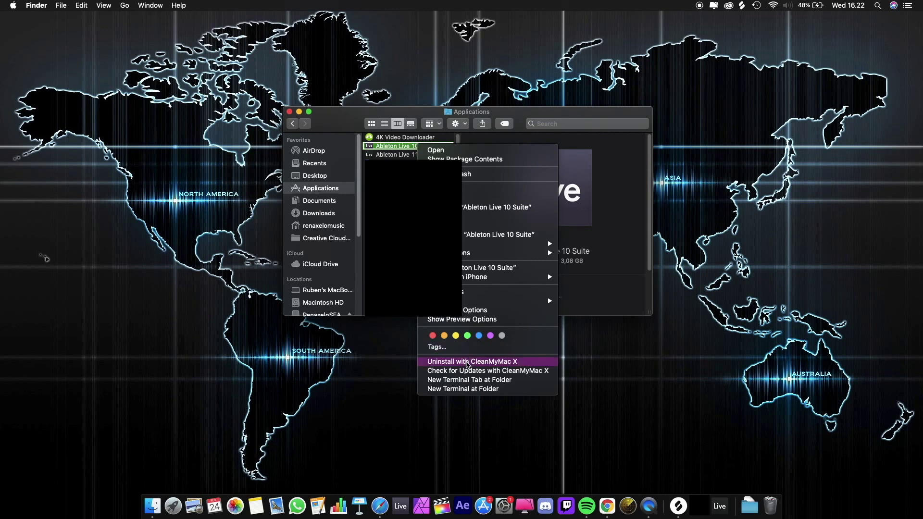
pyautogui.click(467, 363)
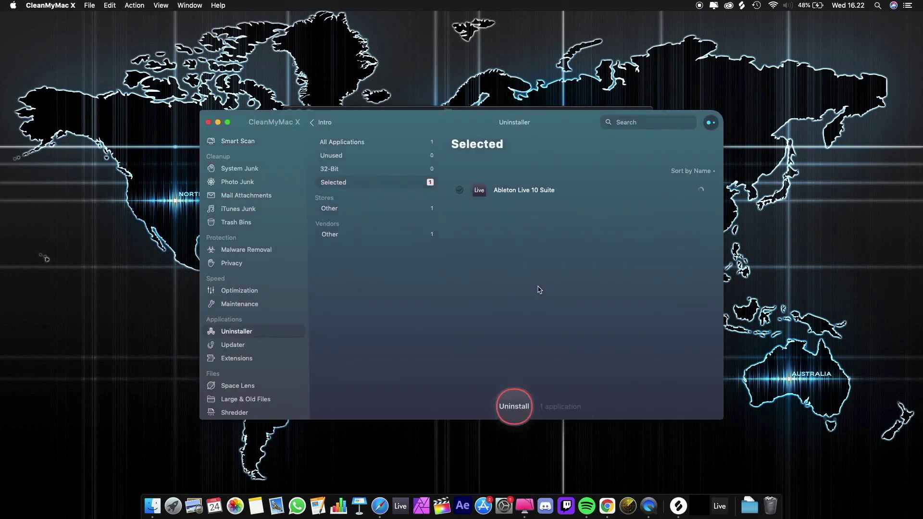
pyautogui.click(525, 405)
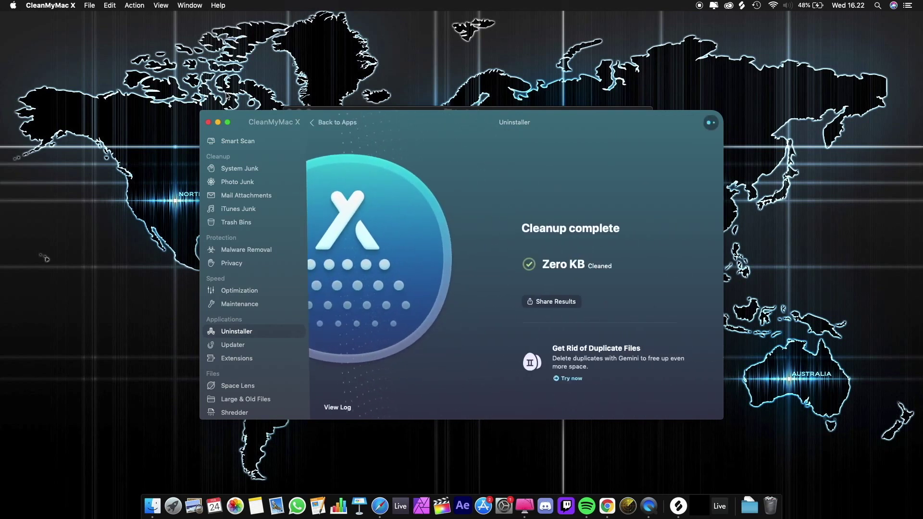
# Close the Zero KB cleanup result and inspect the Live 10 Suite package contents
pyautogui.click(209, 122)
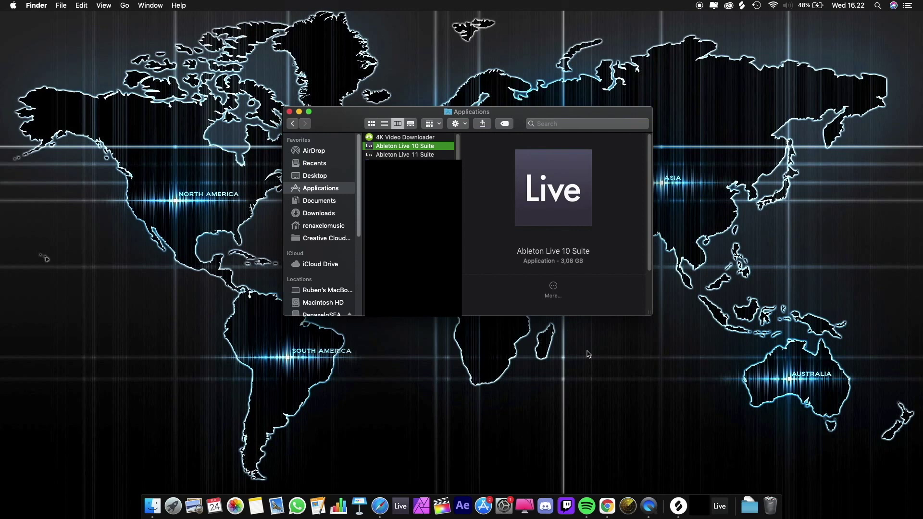
pyautogui.rightClick(422, 146)
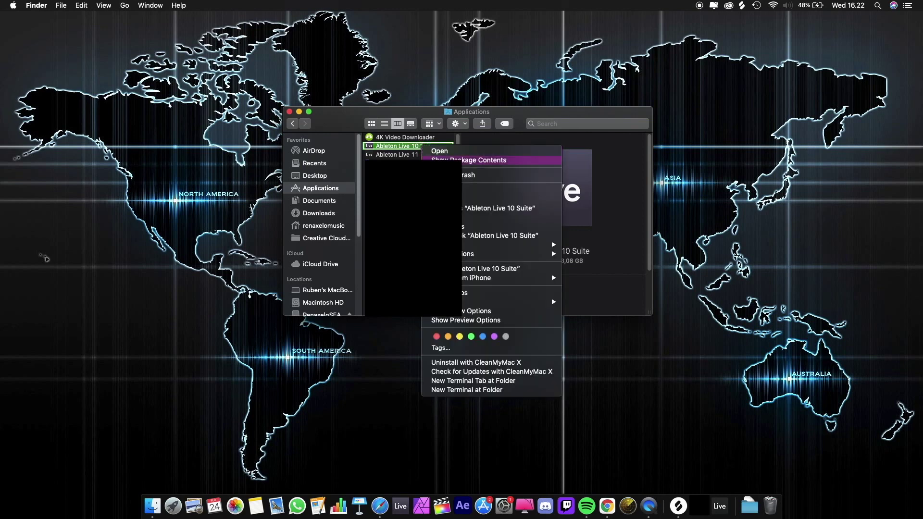
pyautogui.click(462, 160)
pyautogui.click(410, 138)
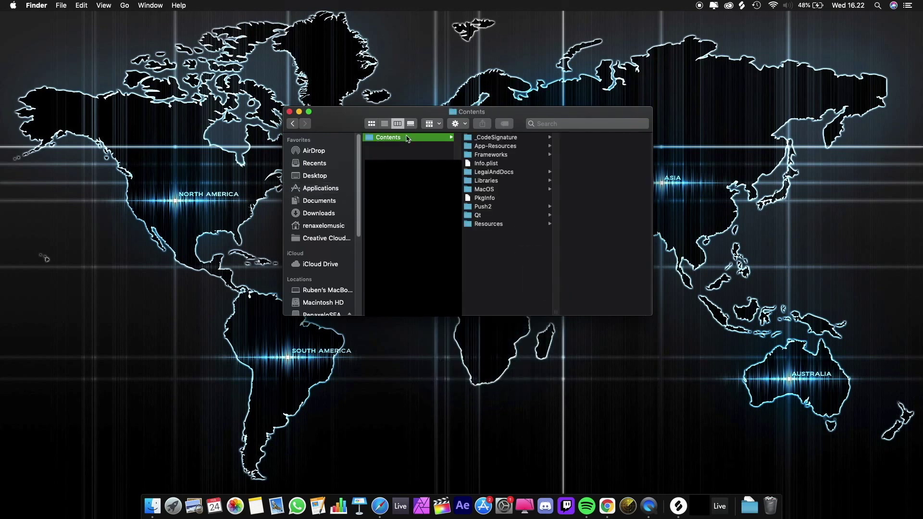
pyautogui.rightClick(410, 139)
pyautogui.click(388, 153)
pyautogui.click(292, 124)
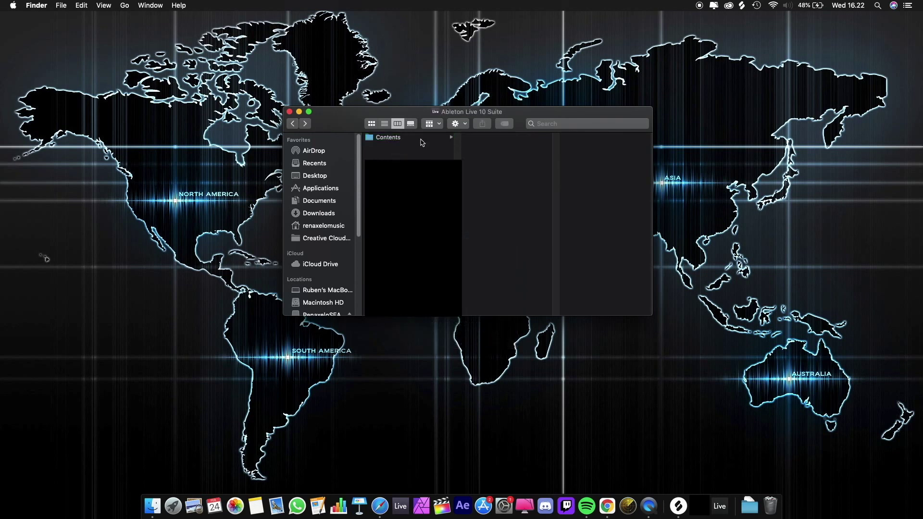
pyautogui.click(293, 124)
# Send Ableton Live 10 Suite from Applications to CleanMyMac X for removal
pyautogui.click(397, 146)
pyautogui.rightClick(397, 146)
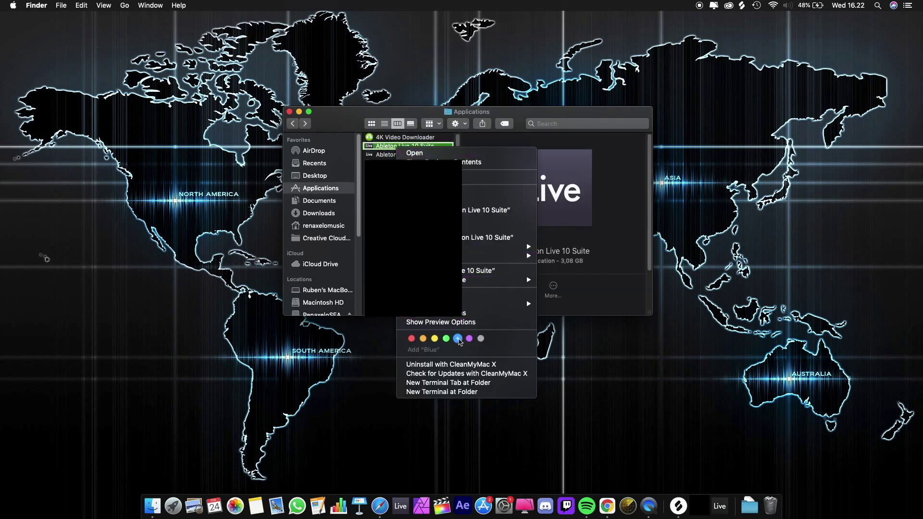
pyautogui.click(451, 365)
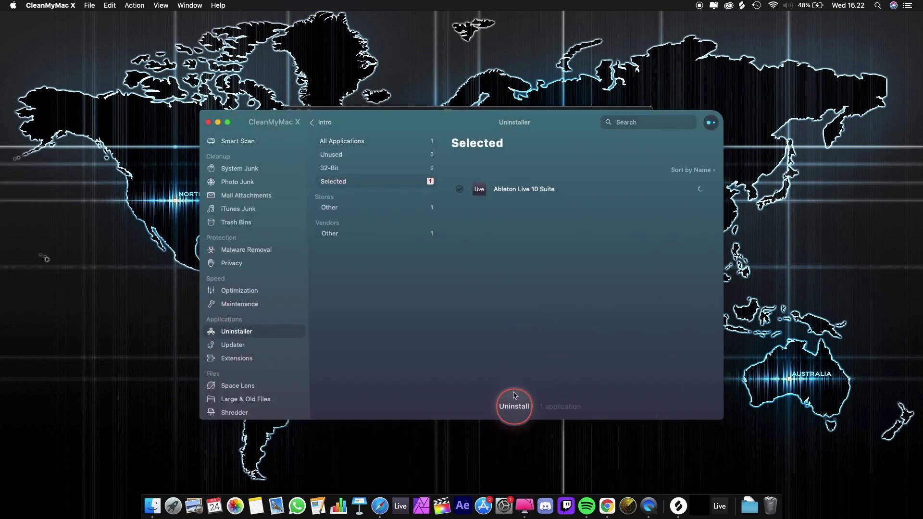
# Run the uninstall of Ableton Live 10 Suite, cleaning 3,15 GB
pyautogui.click(515, 399)
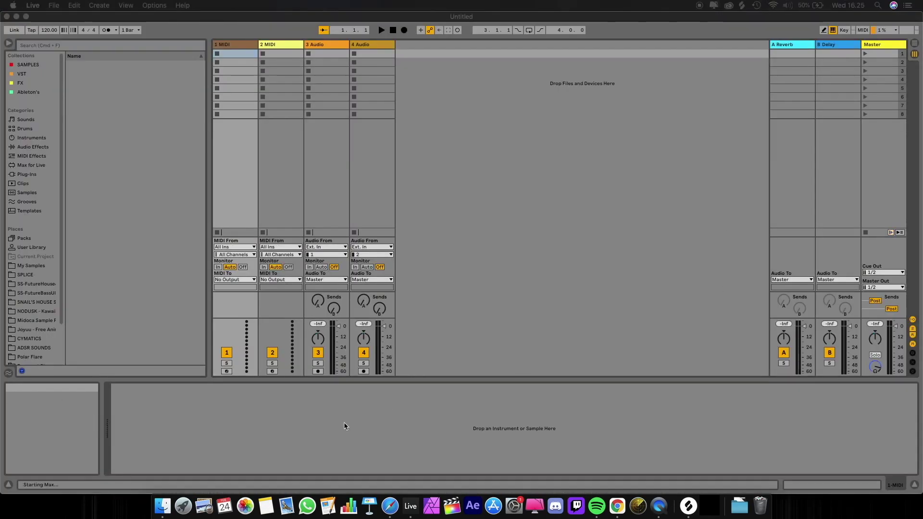
# Select all eight downloaded .alp pack files in Downloads to install them in Live
pyautogui.click(163, 506)
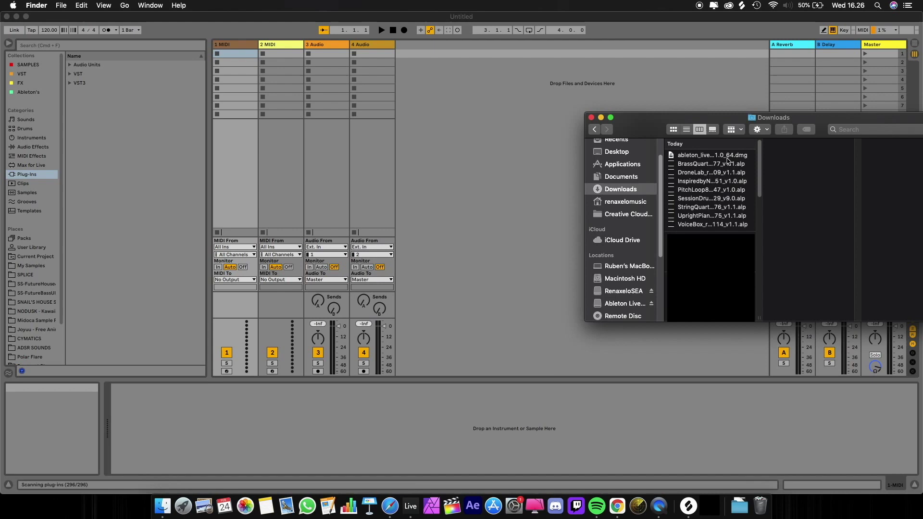
pyautogui.click(724, 164)
pyautogui.keyDown('shift'); pyautogui.click(717, 225); pyautogui.keyUp('shift')
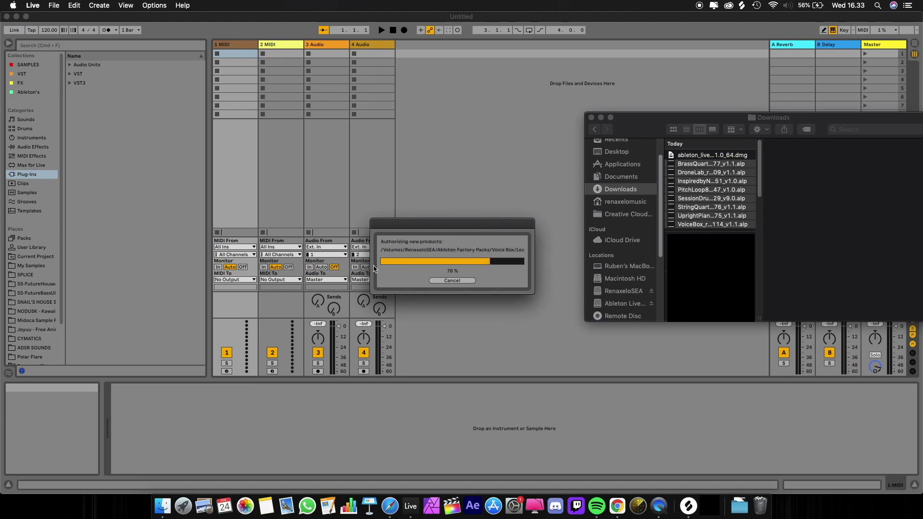
# Dismiss the install-complete message and open the Voice Box lesson's Vocal Instruments page
pyautogui.click(541, 315)
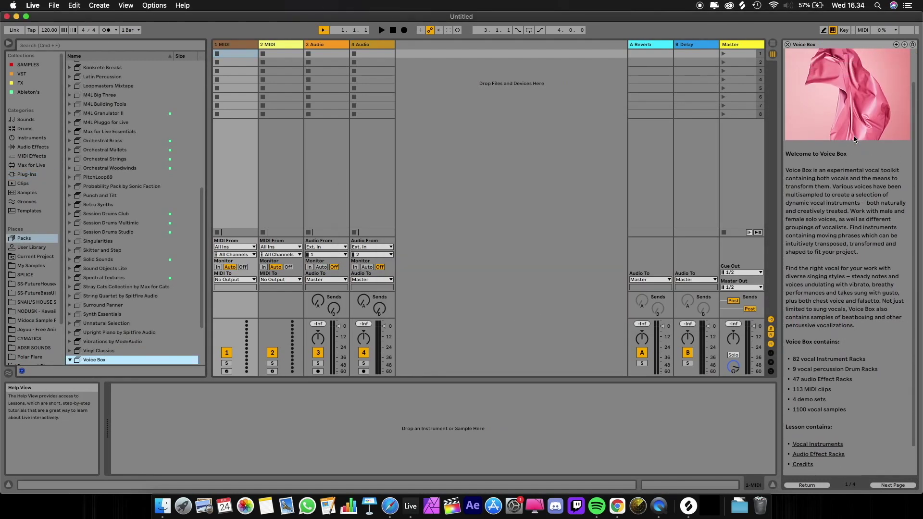
pyautogui.scroll(-3, 833, 294)
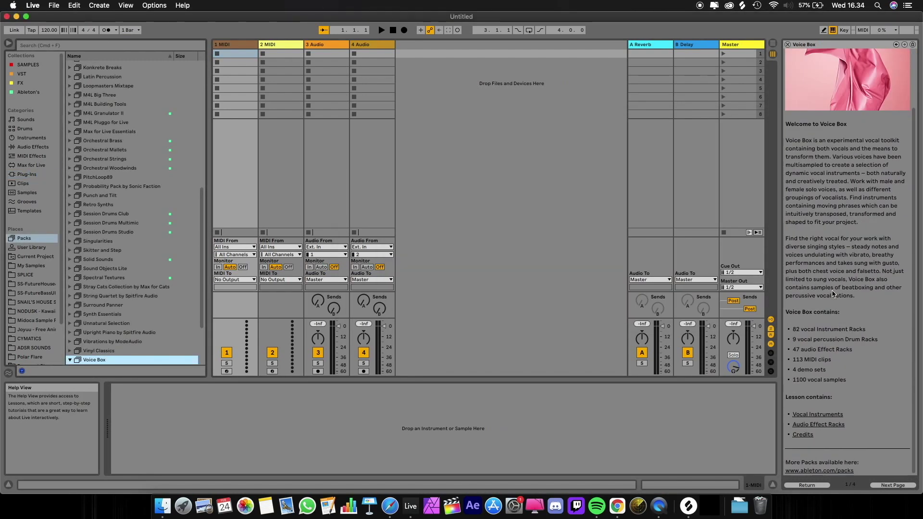
pyautogui.click(817, 416)
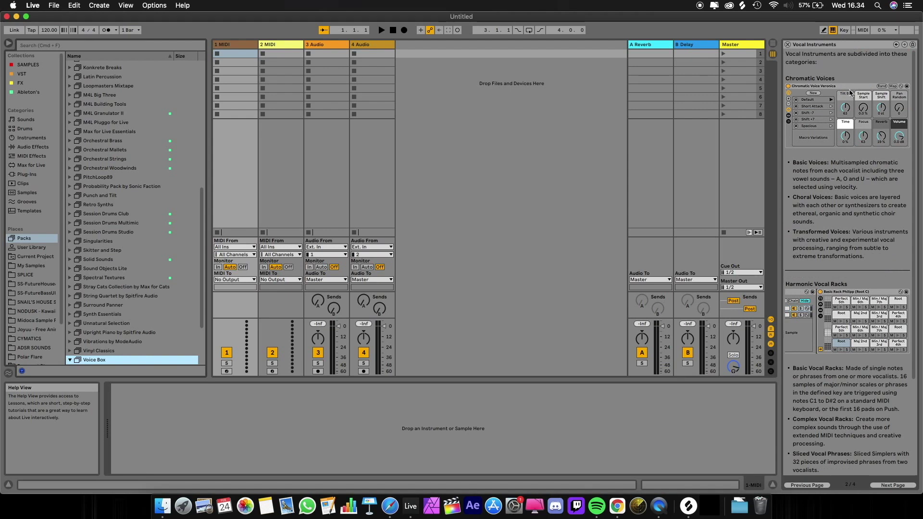
pyautogui.scroll(-5, 850, 93)
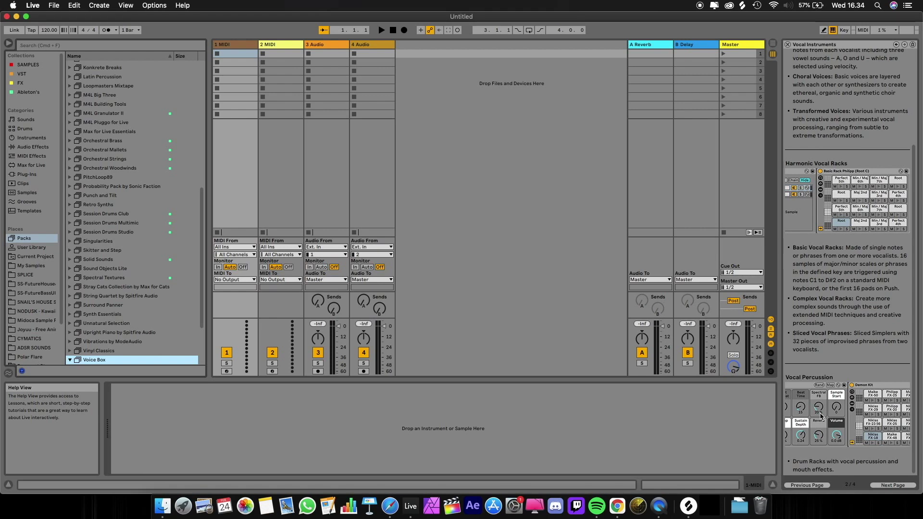
pyautogui.scroll(5, 821, 416)
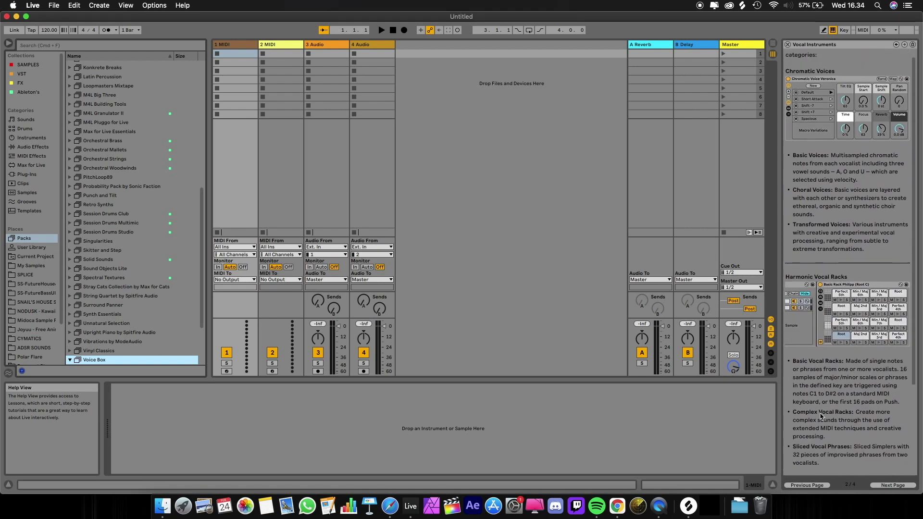
# Browse back and forward through the Voice Box lesson to the Audio Effect Racks page
pyautogui.click(896, 45)
pyautogui.scroll(3, 873, 153)
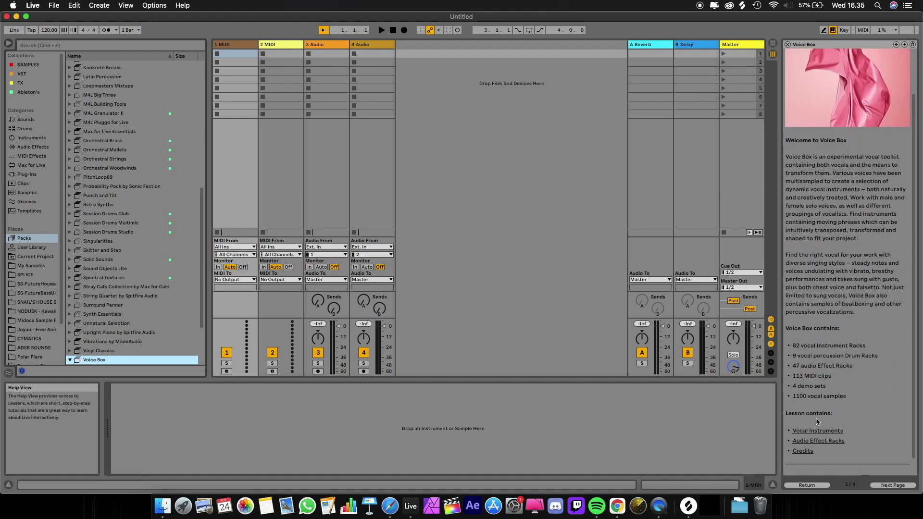
pyautogui.click(904, 44)
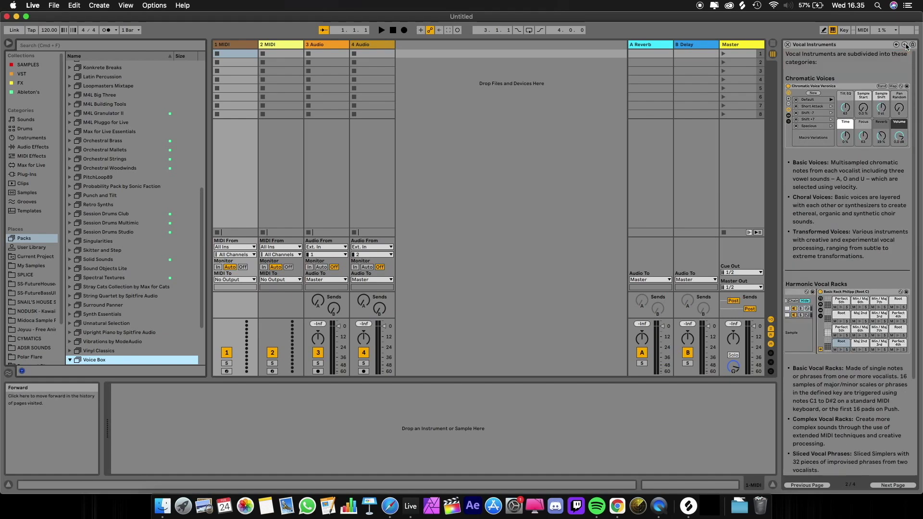
pyautogui.click(897, 45)
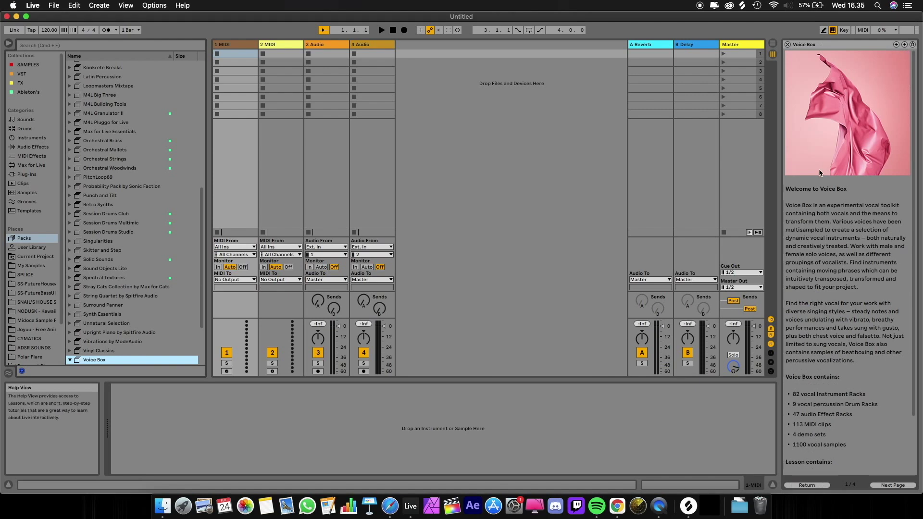
pyautogui.scroll(-3, 824, 269)
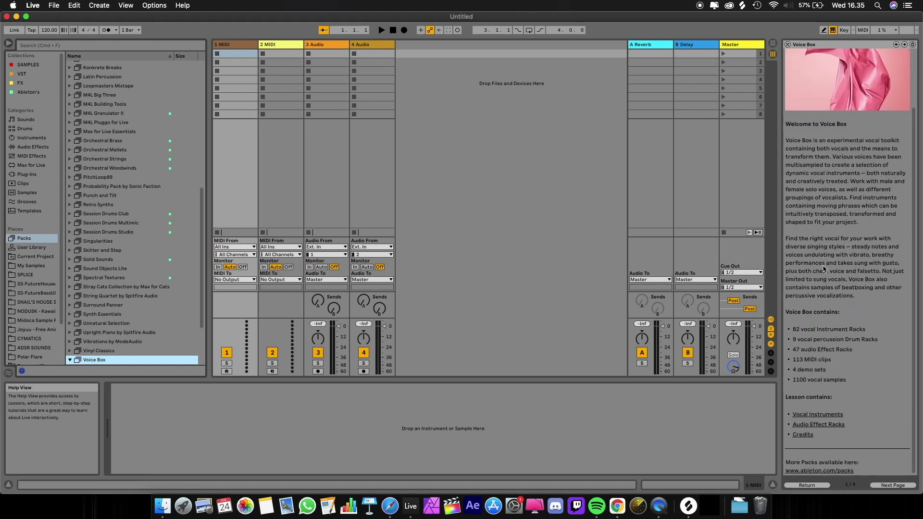
pyautogui.scroll(3, 821, 471)
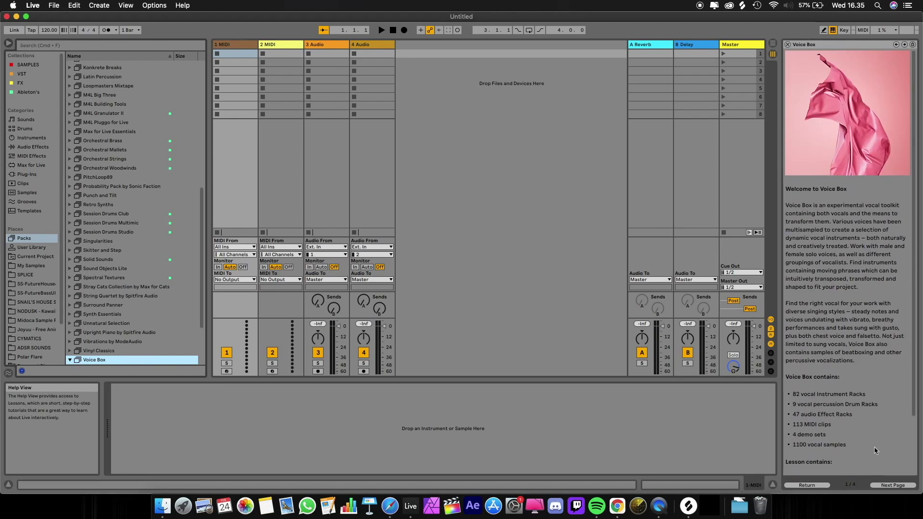
pyautogui.click(877, 485)
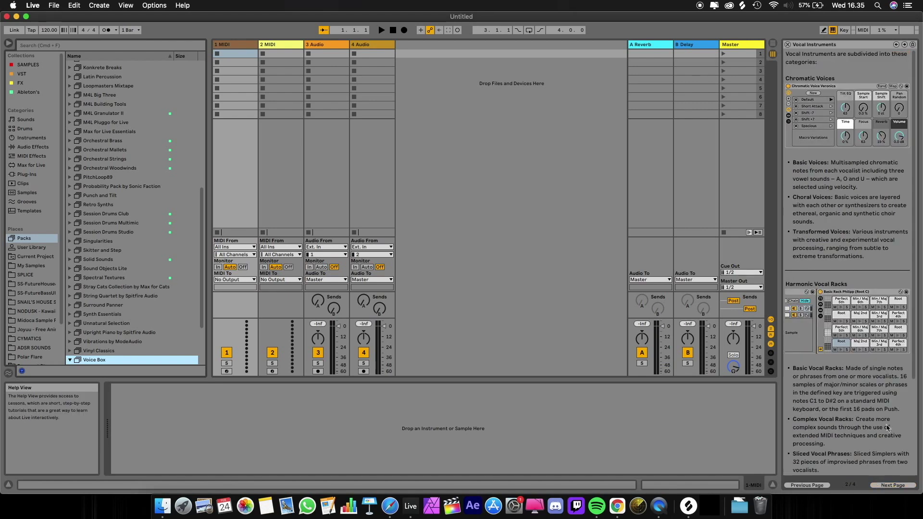
pyautogui.click(896, 489)
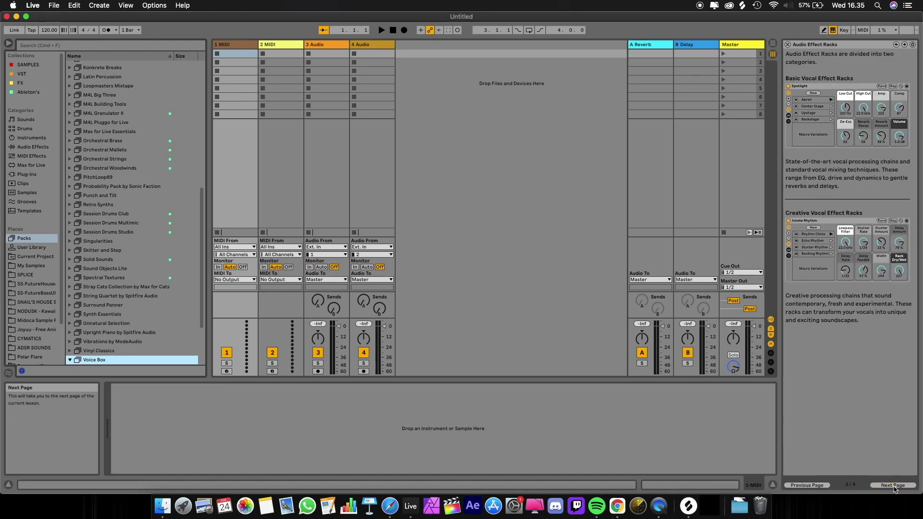
# Visit the Voice Box lesson's Credits and Upright Piano pages, then close the lesson panel
pyautogui.click(894, 486)
pyautogui.click(857, 248)
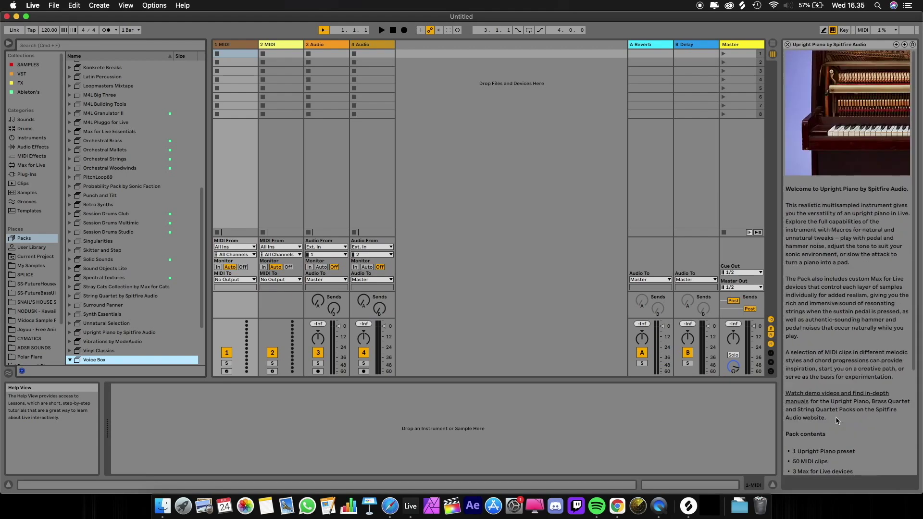
pyautogui.click(904, 45)
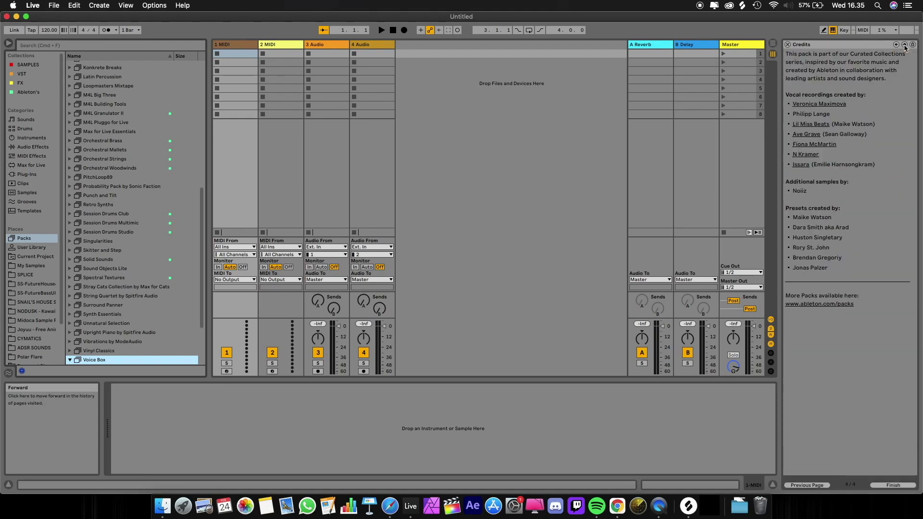
pyautogui.click(904, 45)
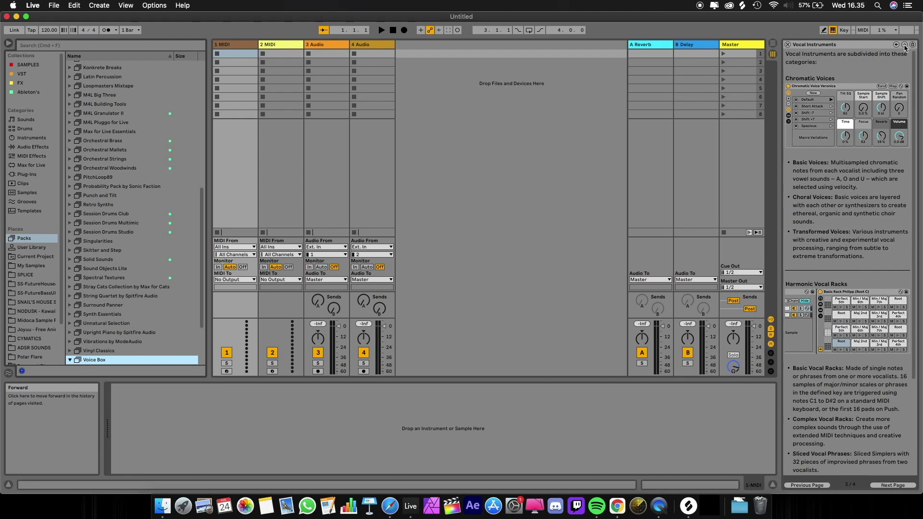
pyautogui.click(885, 486)
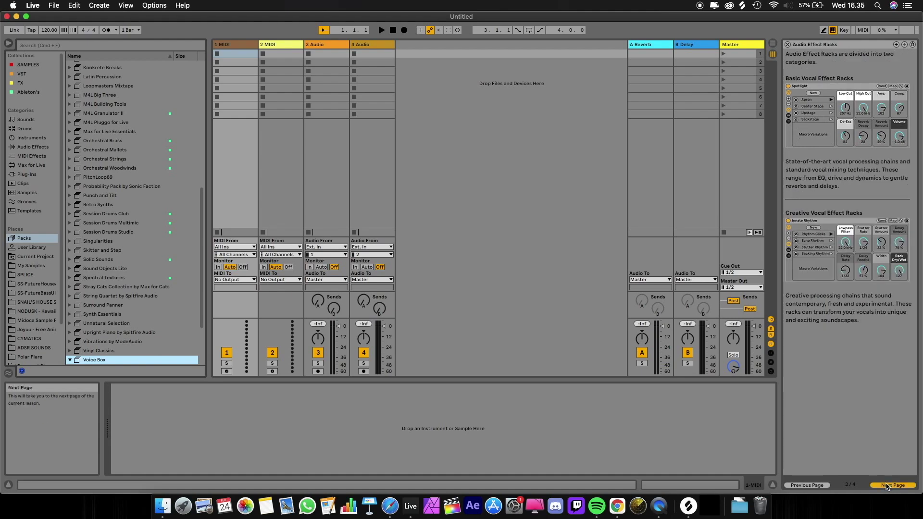
pyautogui.click(886, 486)
pyautogui.click(887, 486)
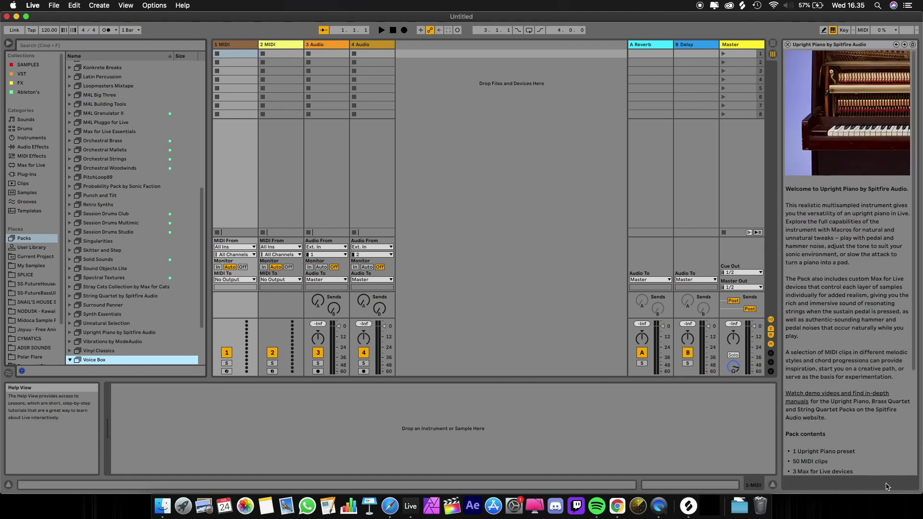
pyautogui.click(789, 46)
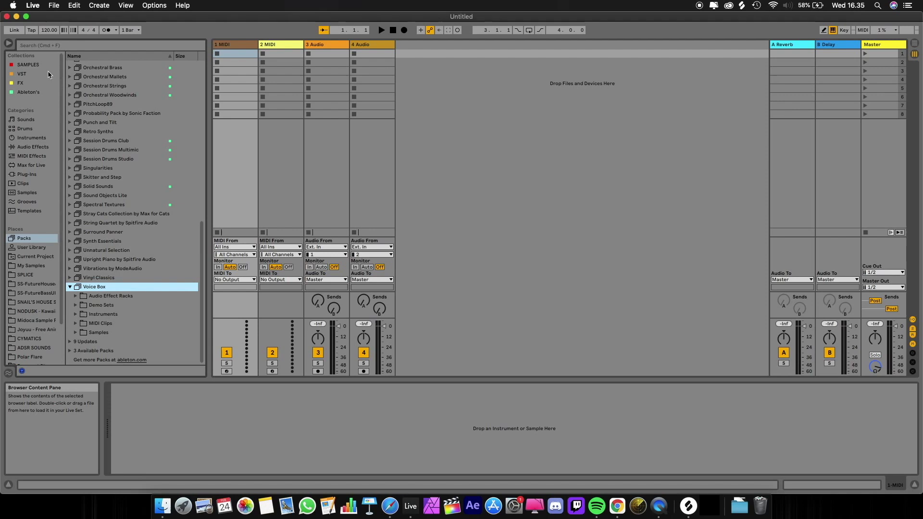
# Close the Live window to return to Finder's Downloads folder of pack files
pyautogui.click(6, 16)
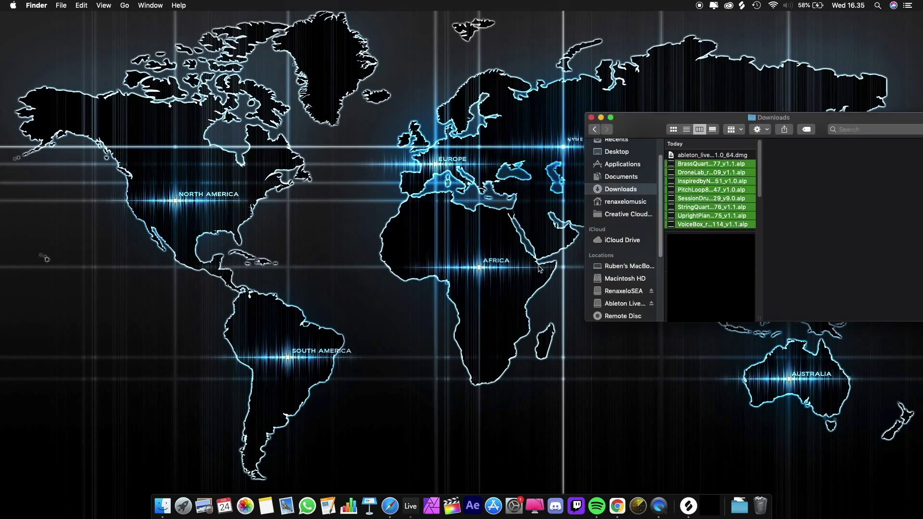